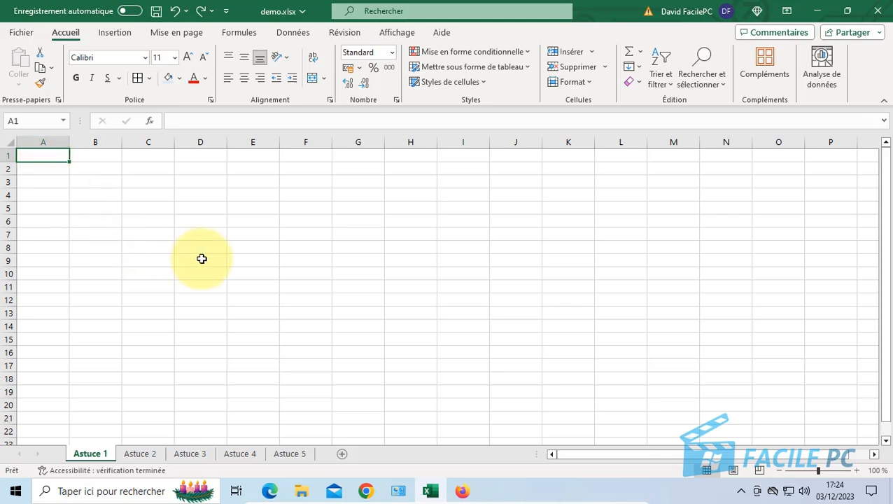
Step: Enter "coucou" in A1 and copy it down through A19
click(45, 162)
text(coucou)
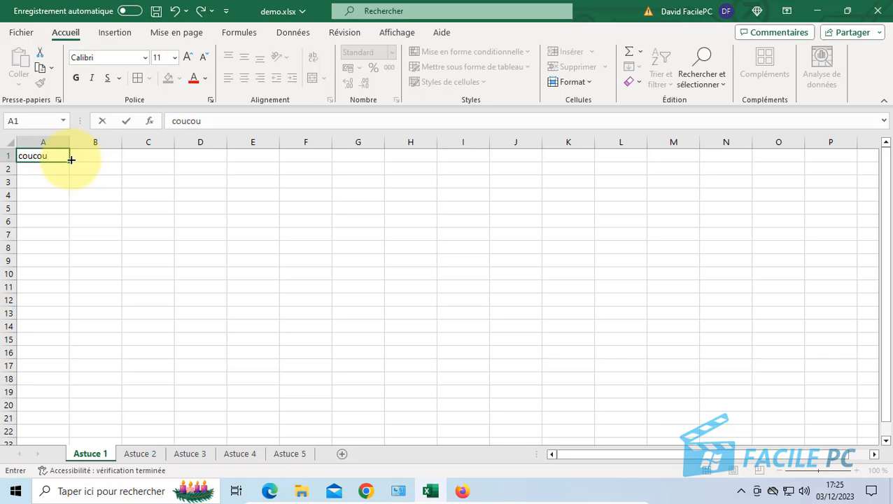
drag(70, 161, 74, 393)
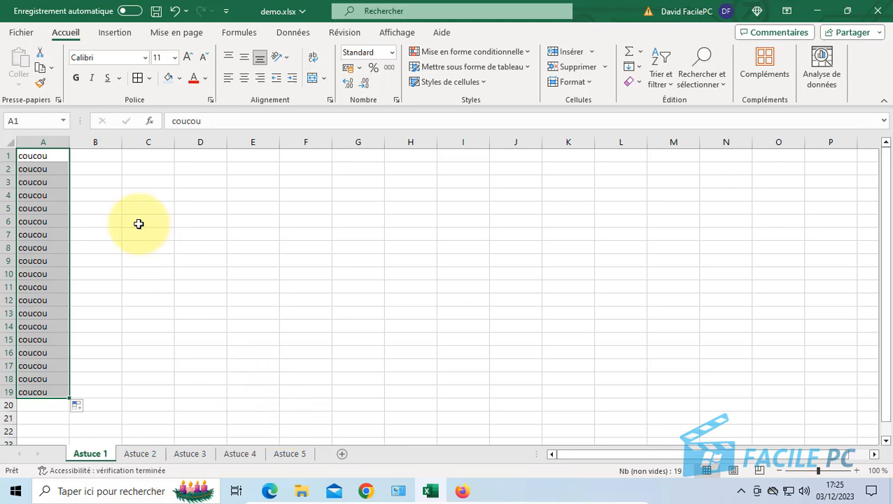
Step: Enter 1 in B1, fill down through B18, and set the fill option to increment a series
click(102, 155)
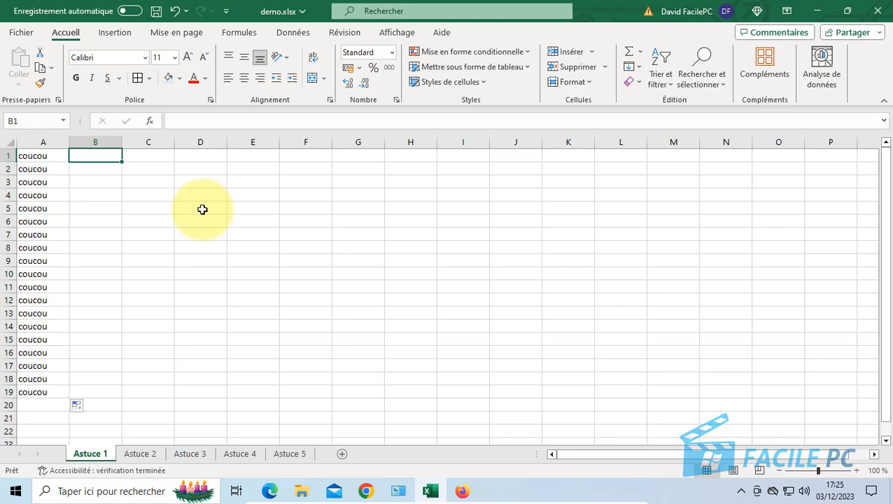
text(1)
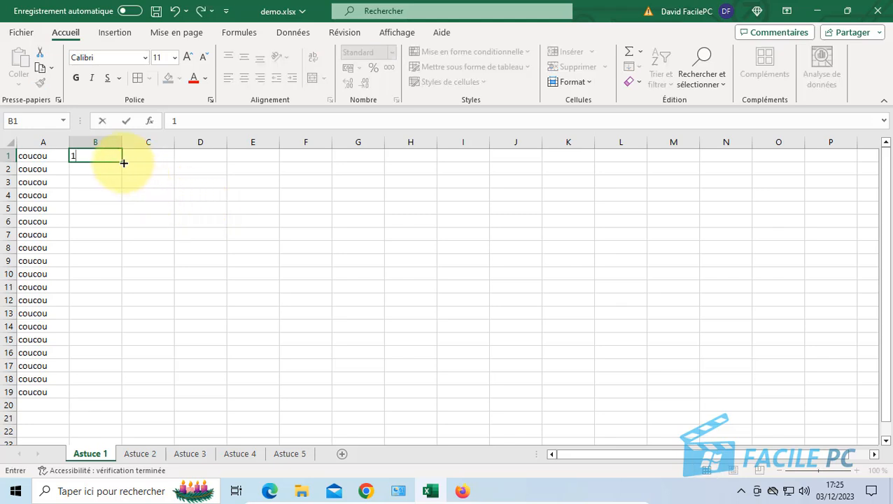
drag(122, 162, 123, 382)
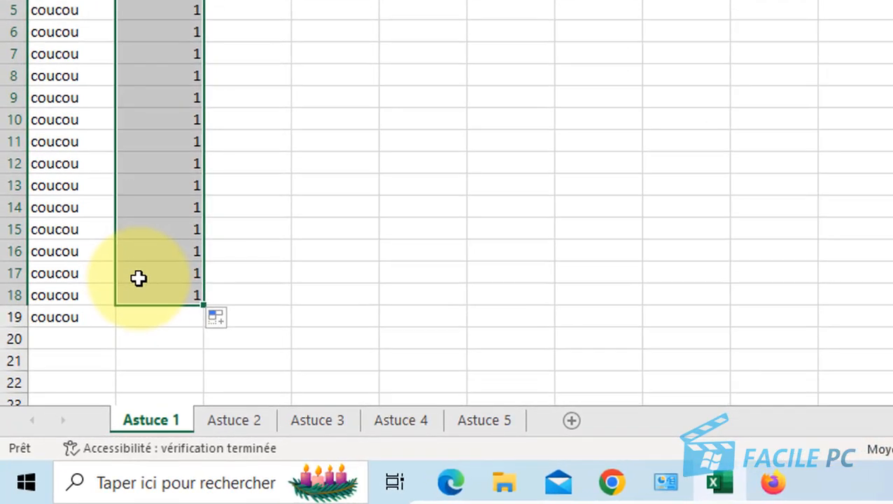
click(230, 318)
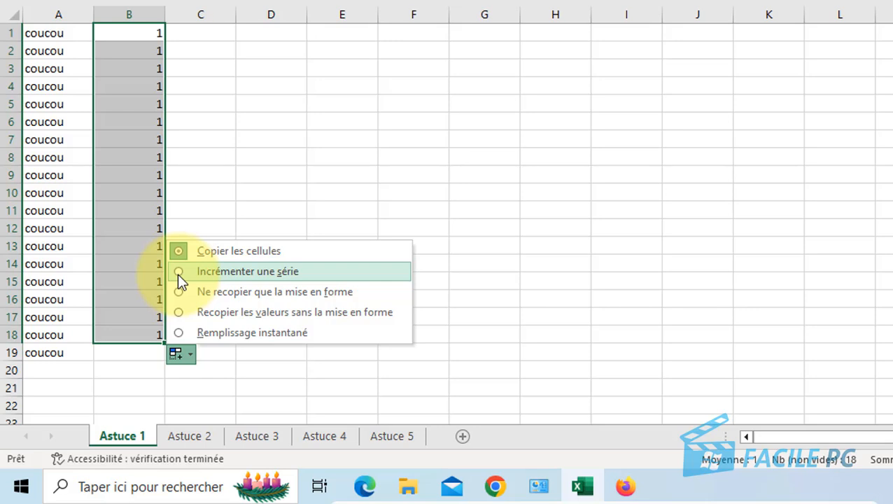
click(178, 273)
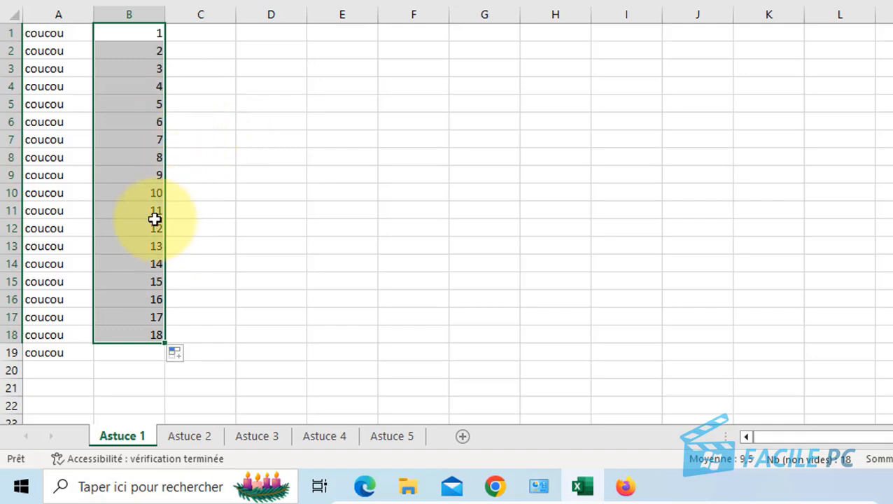
Step: Enter 1 in C1 and fill it directly as an incrementing series down through C19
click(197, 33)
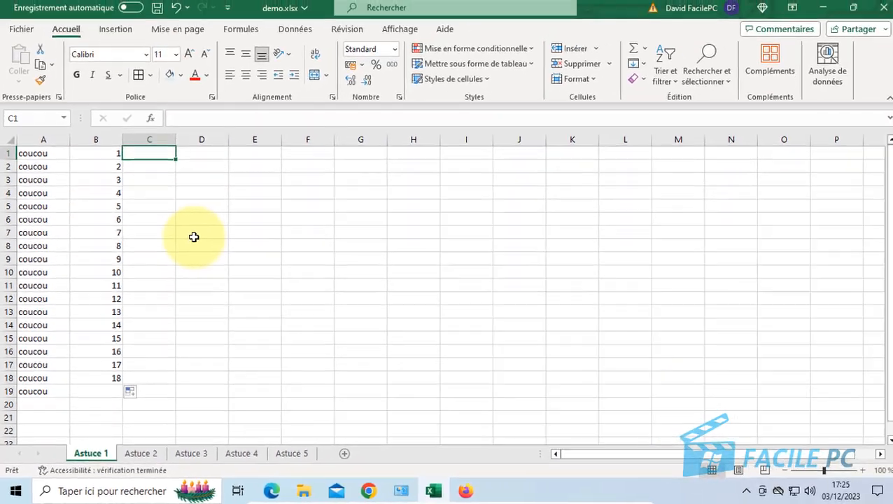
text(1)
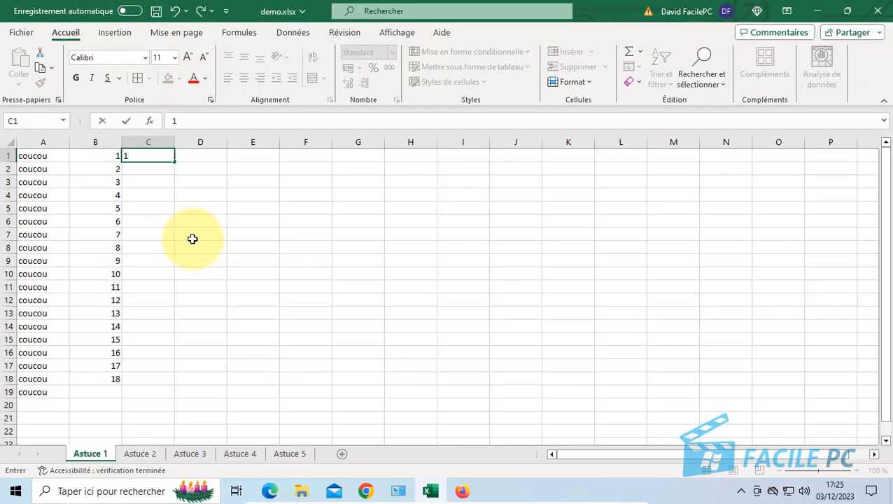
key(ctrl)
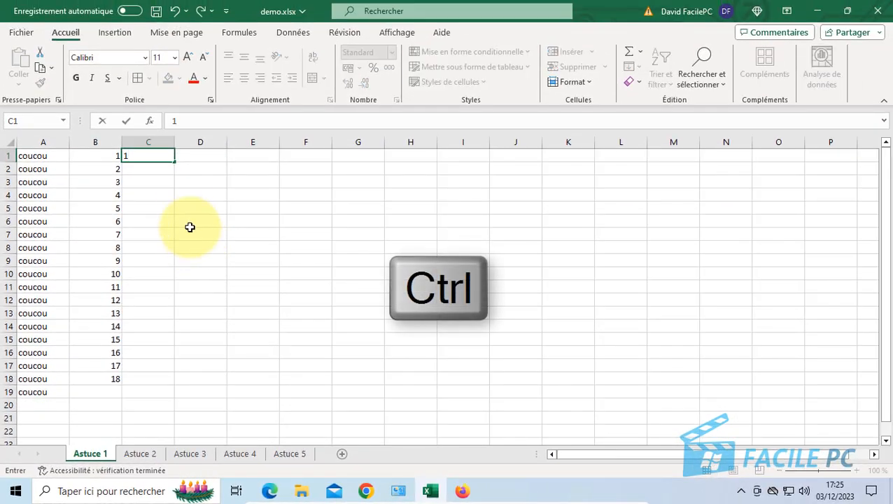
drag(177, 161, 195, 411)
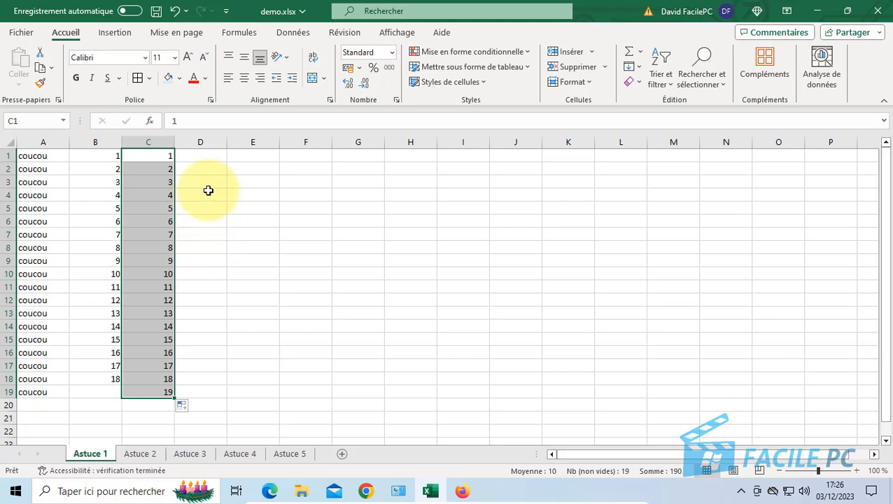
click(241, 257)
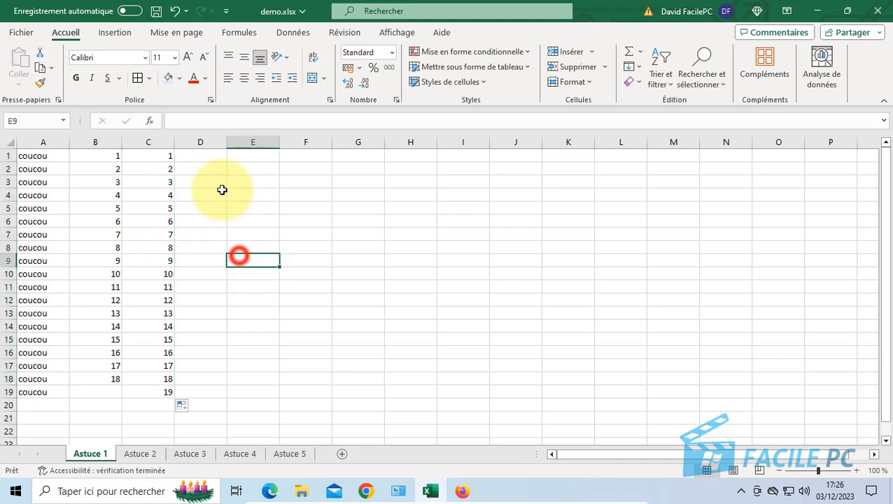
Step: Enter 80 in D6 and fill it as an incrementing series down through D19
click(207, 157)
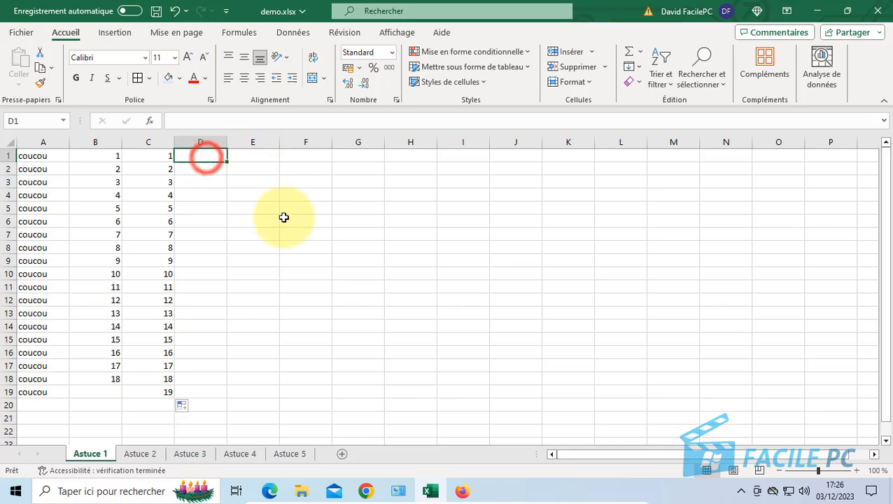
click(216, 224)
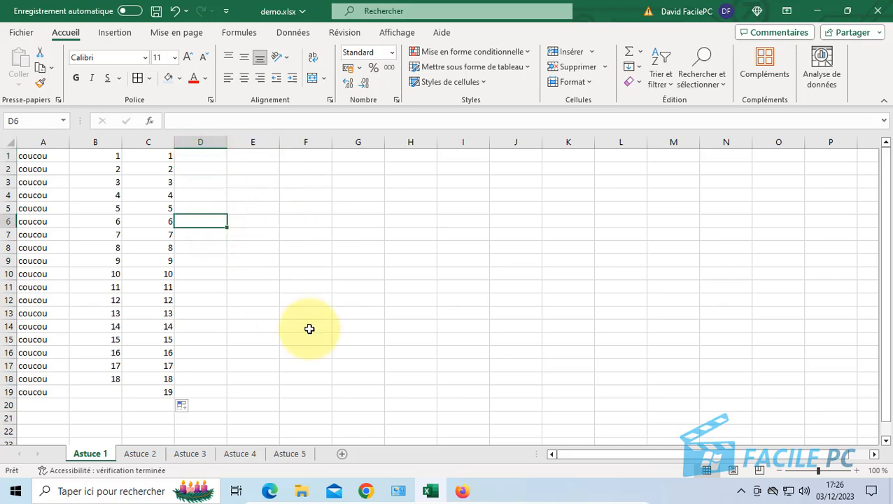
text(80)
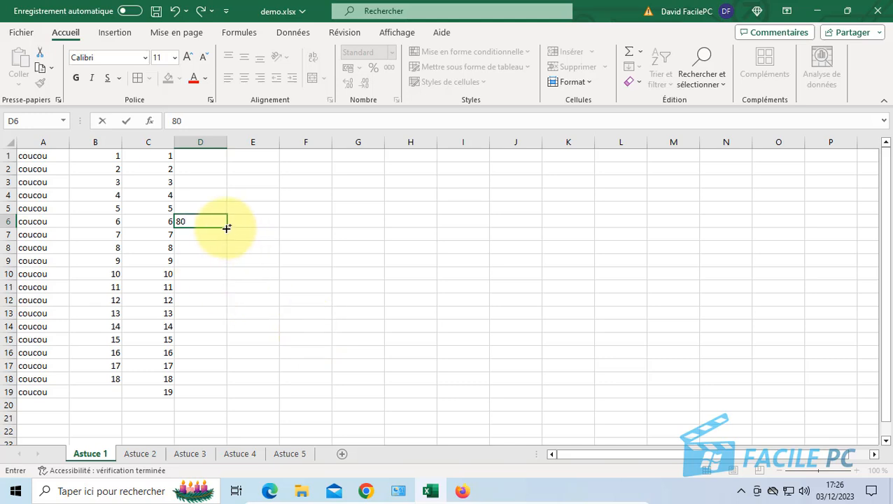
drag(226, 226, 252, 408)
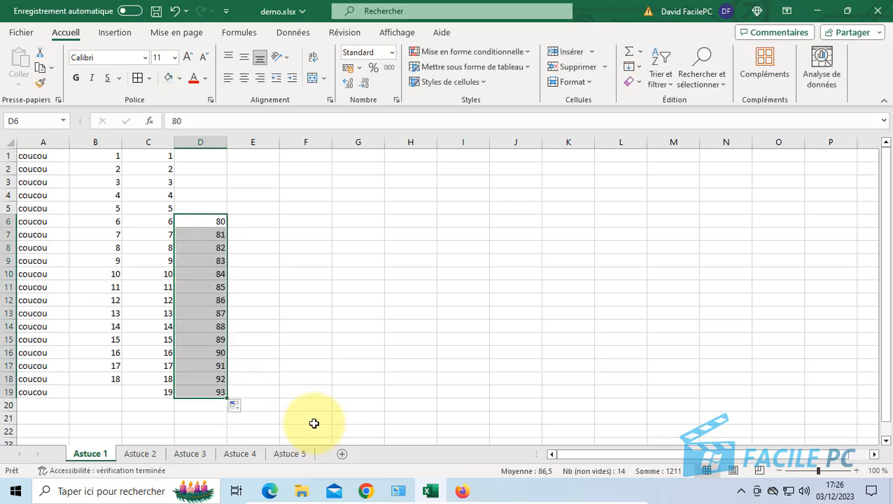
Step: Extend the series upward from D6 to D1 so the values decrease from 80 to 75
click(198, 221)
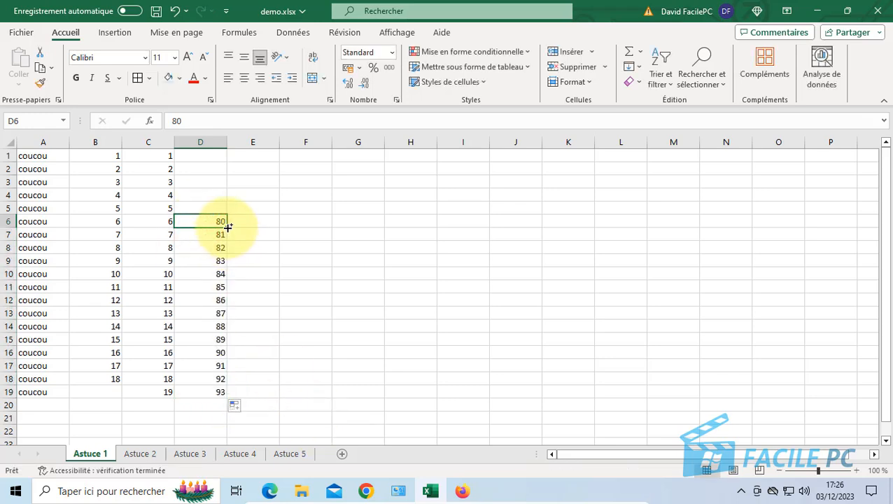
drag(229, 228, 234, 154)
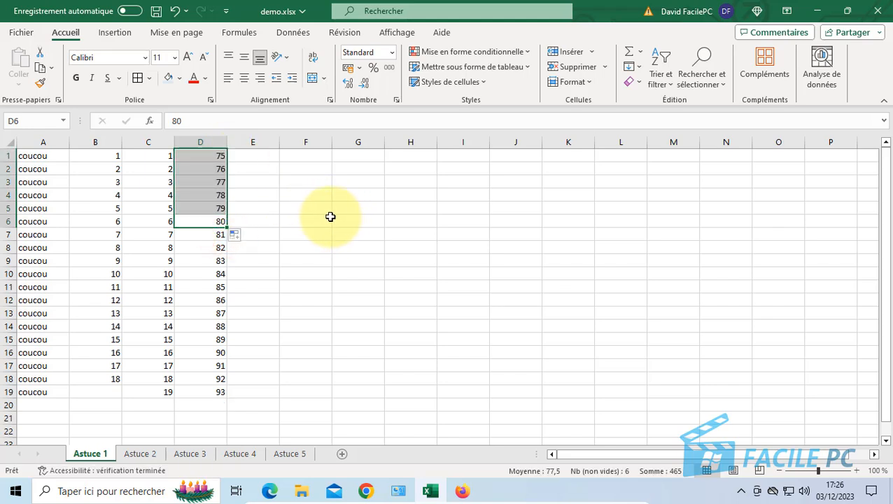
click(208, 208)
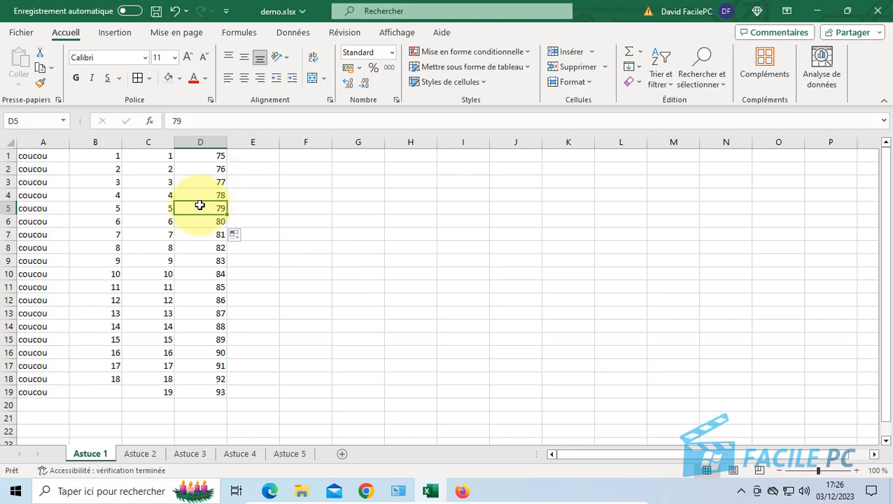
click(205, 156)
Step: Enter 2 in E1 and 4 in E2, and extend the pair as a step-of-two series through E19
click(273, 158)
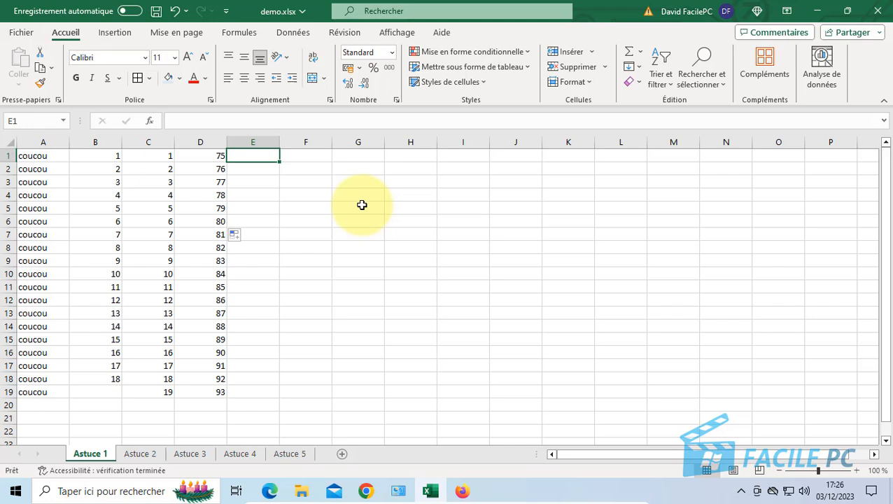
text(2)
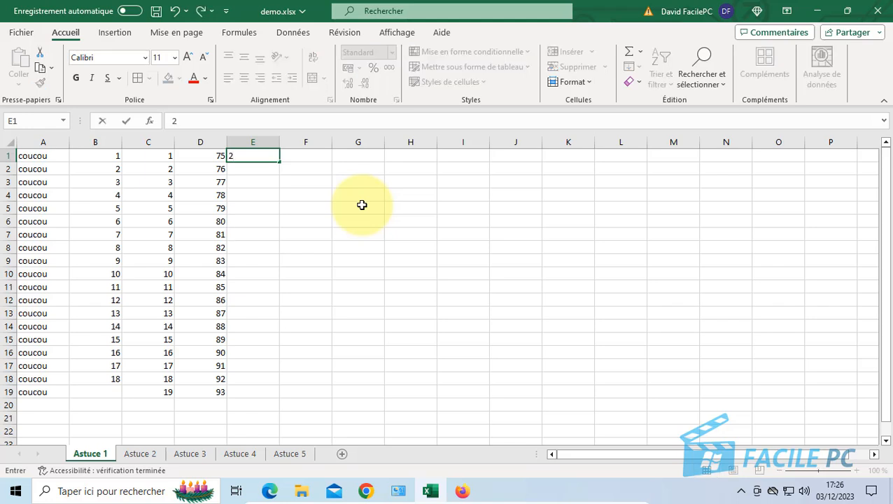
click(267, 167)
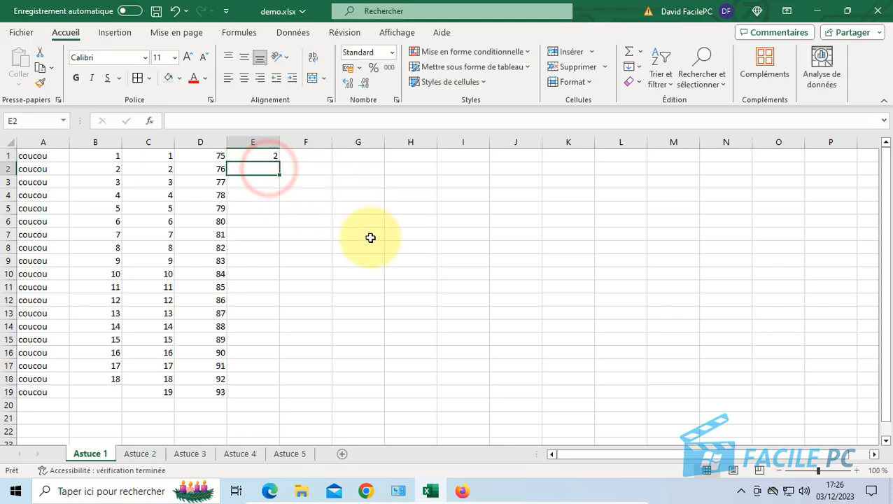
text(4)
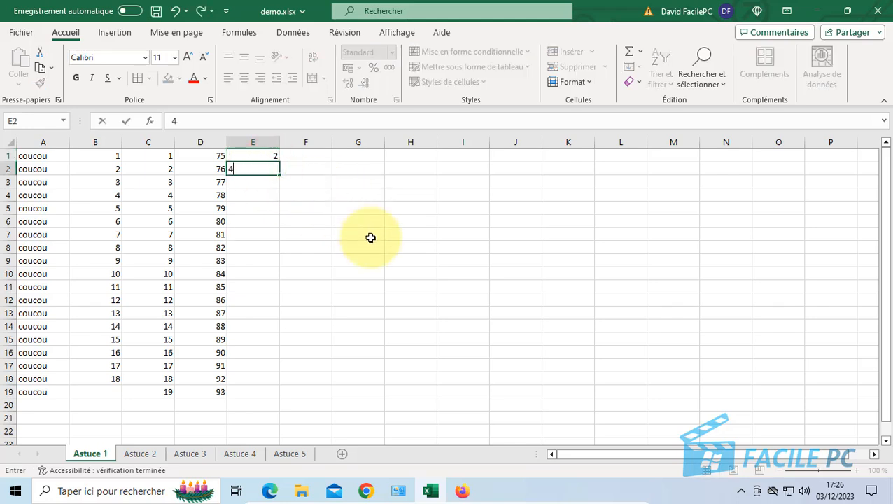
click(253, 181)
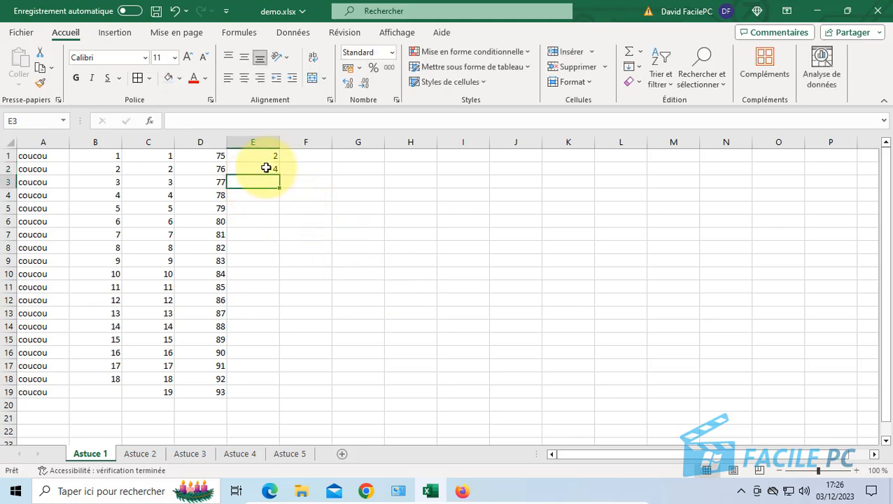
drag(259, 156, 257, 168)
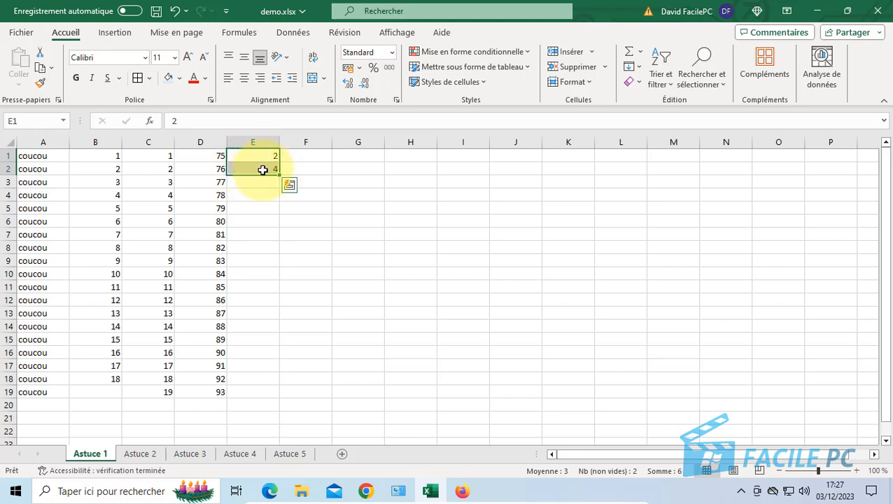
drag(280, 177, 278, 398)
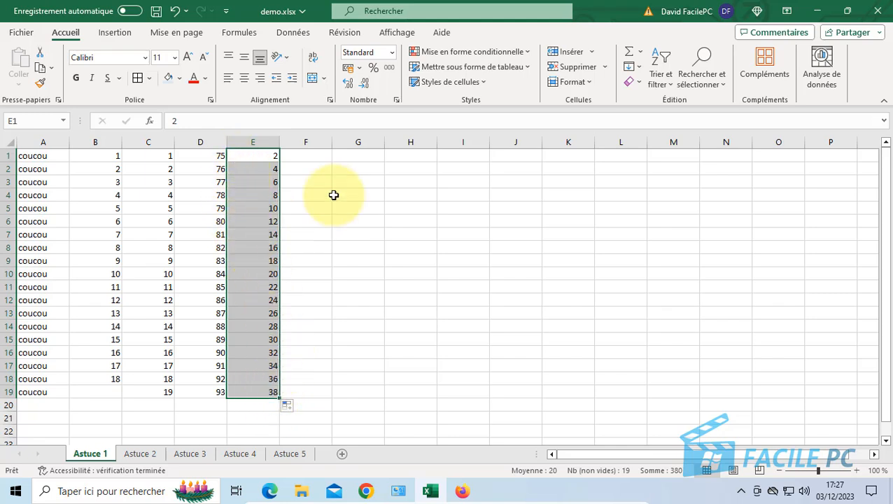
Step: Enter 3 in F1 and 6 in F2, and extend the pair as a step-of-three series through F19
click(313, 155)
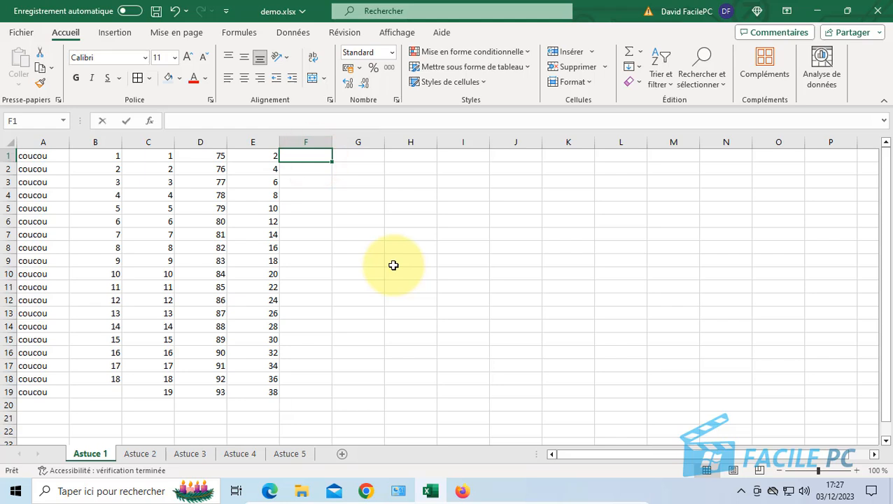
text(3)
click(321, 166)
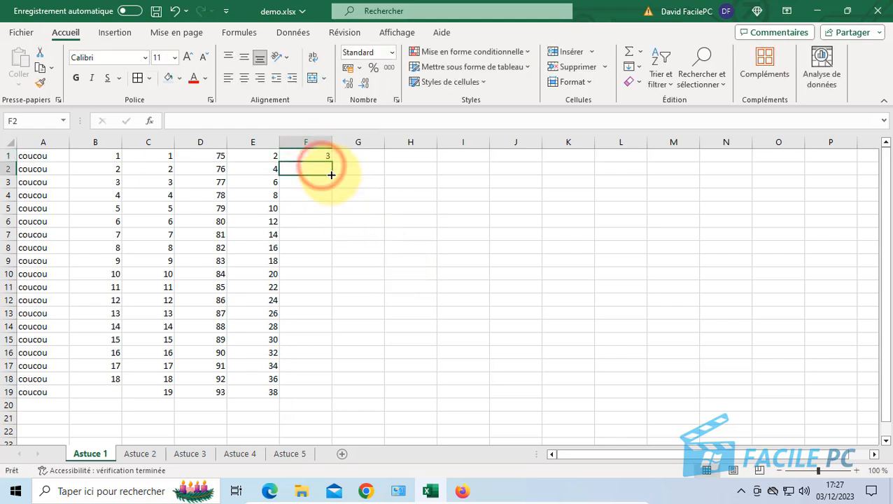
text(6)
click(326, 186)
drag(326, 156, 332, 397)
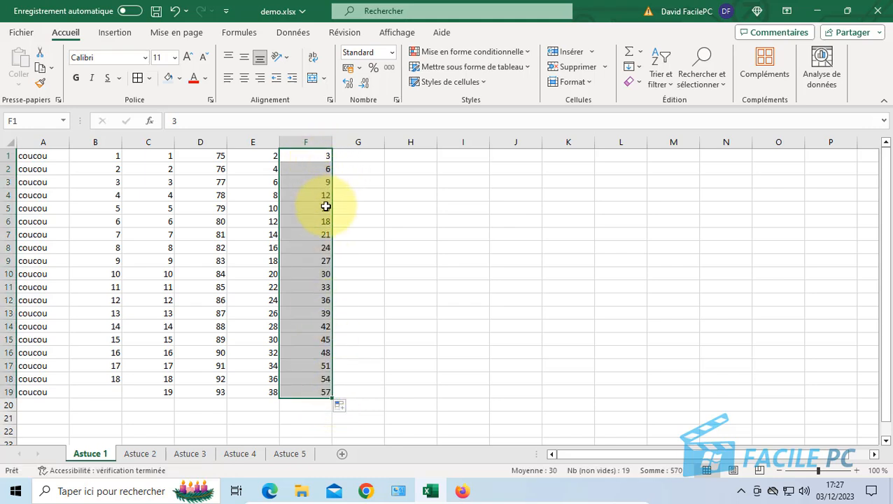
Step: Enter 1,5 in G1 and 3 in G2, and extend the pair as a step-of-1,5 series through G19
click(354, 155)
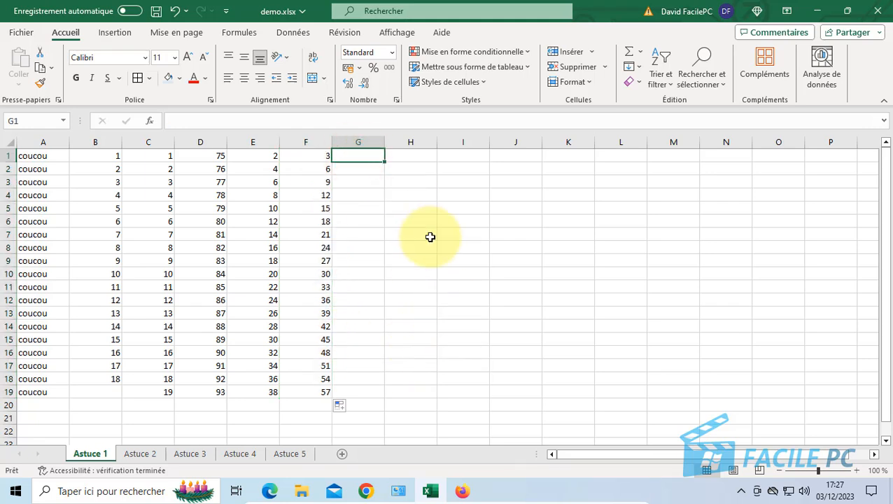
text(1,5)
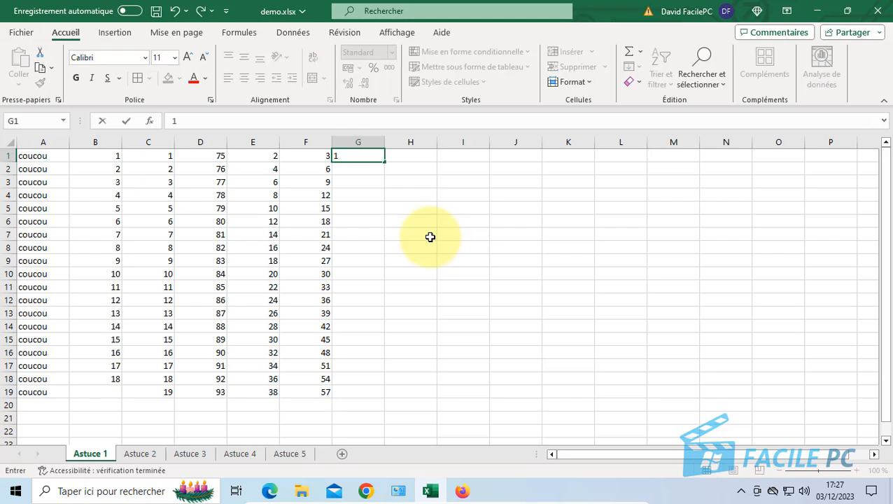
click(347, 171)
text(3)
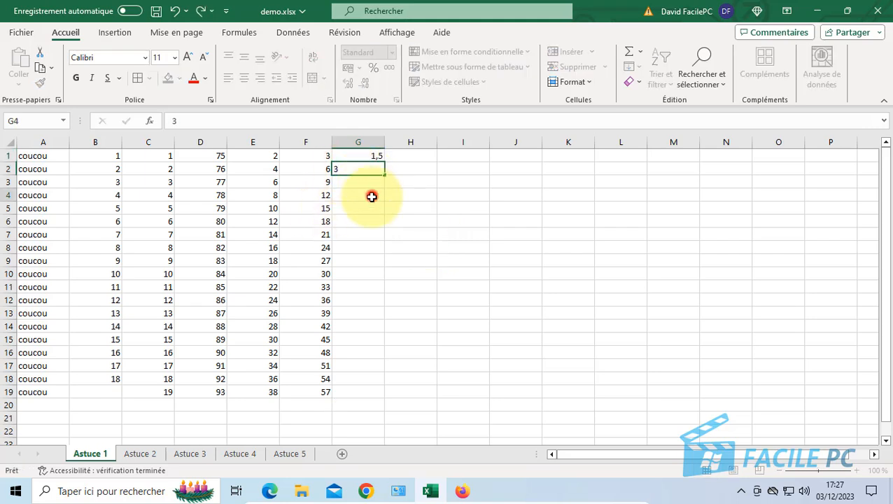
click(371, 197)
drag(348, 155, 390, 406)
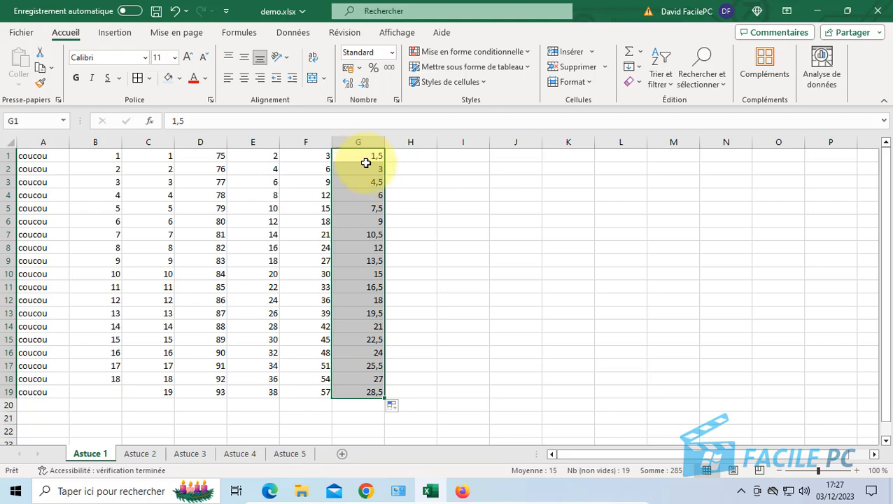
Step: Enter Option 1 in H1 and extend it as an incrementing text series through H19
click(410, 156)
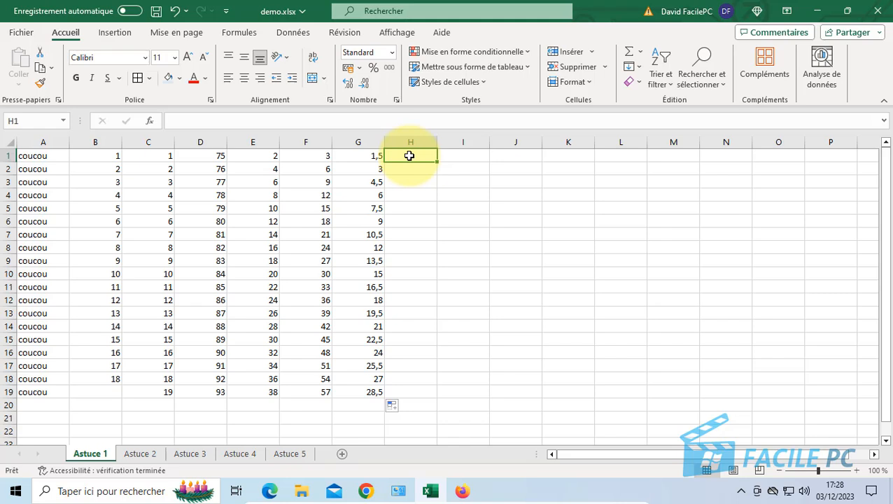
text(Option 1)
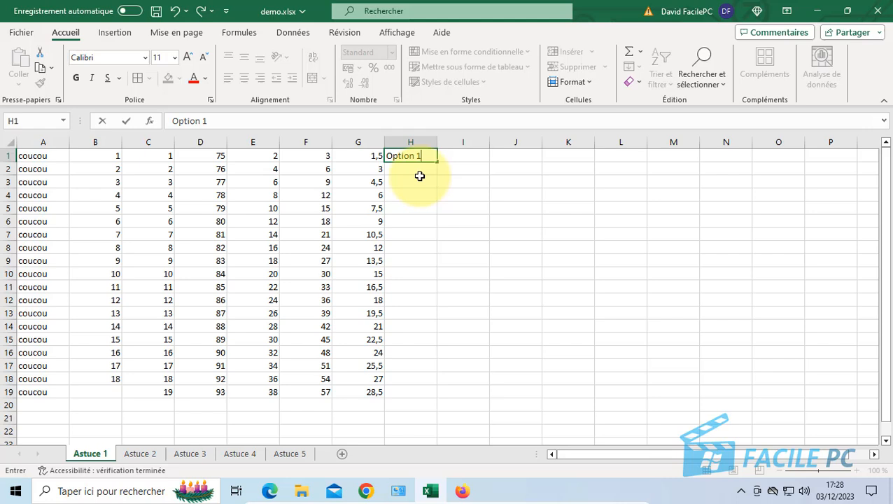
click(419, 177)
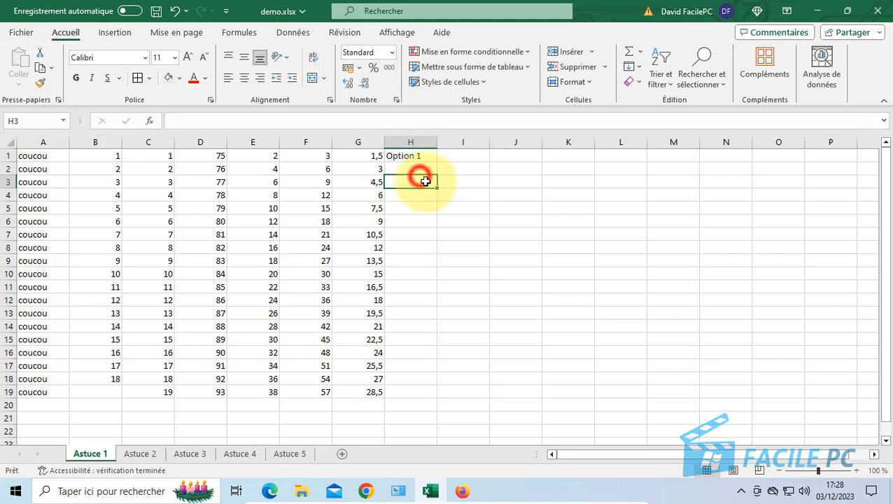
click(423, 170)
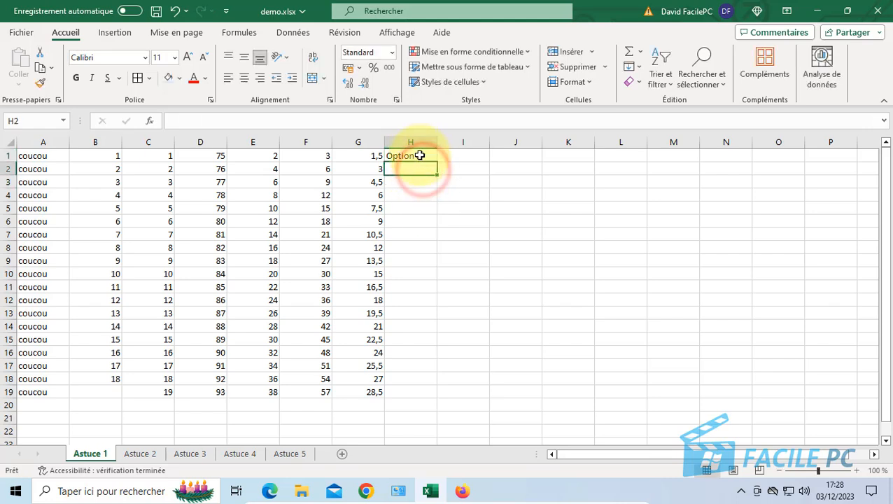
click(420, 157)
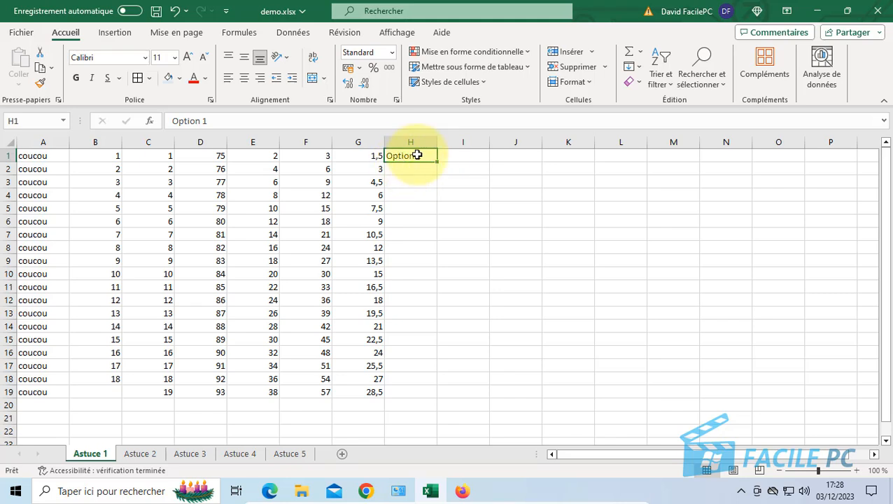
drag(436, 162, 442, 396)
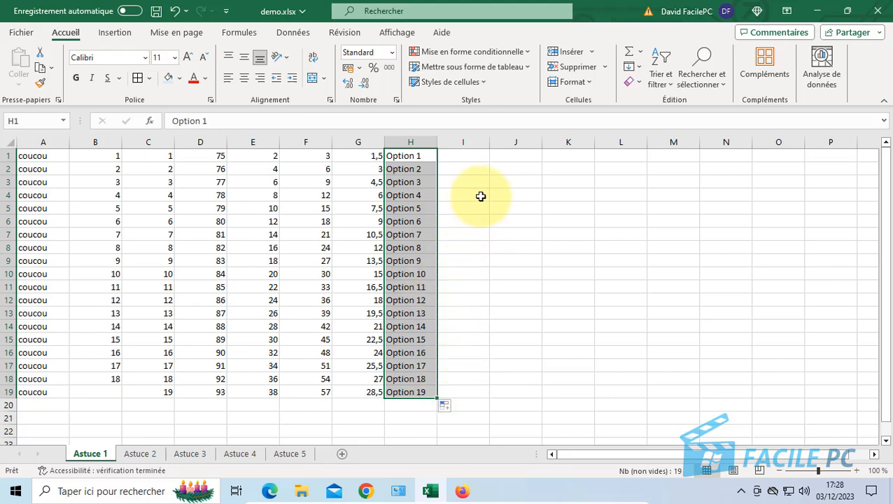
Step: Enter 1 test in I1 and extend it as an incrementing text series through I19
click(470, 157)
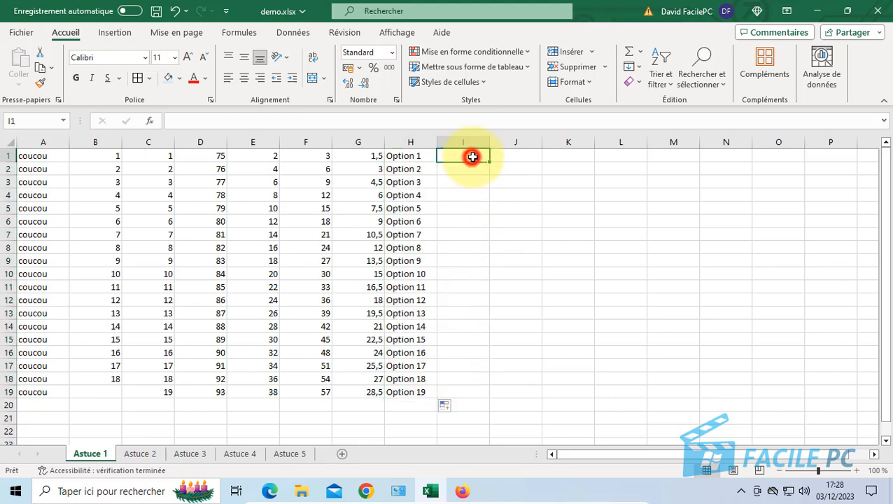
text(1 test)
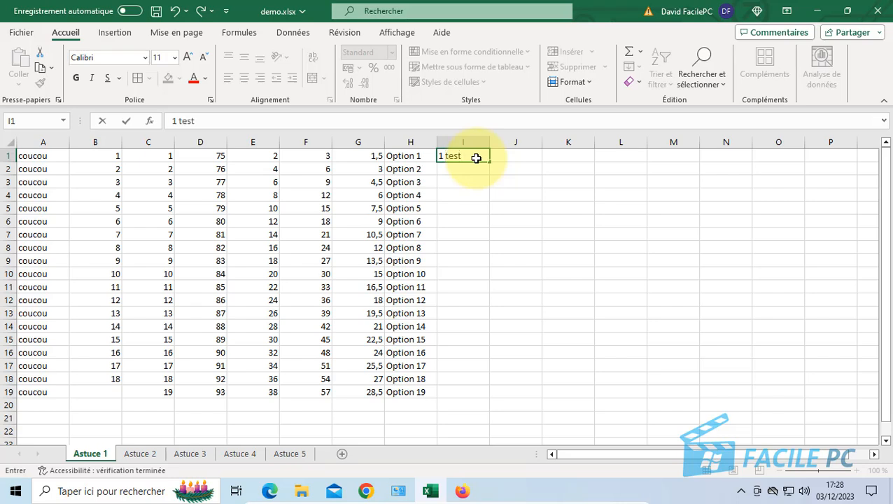
click(475, 170)
click(476, 155)
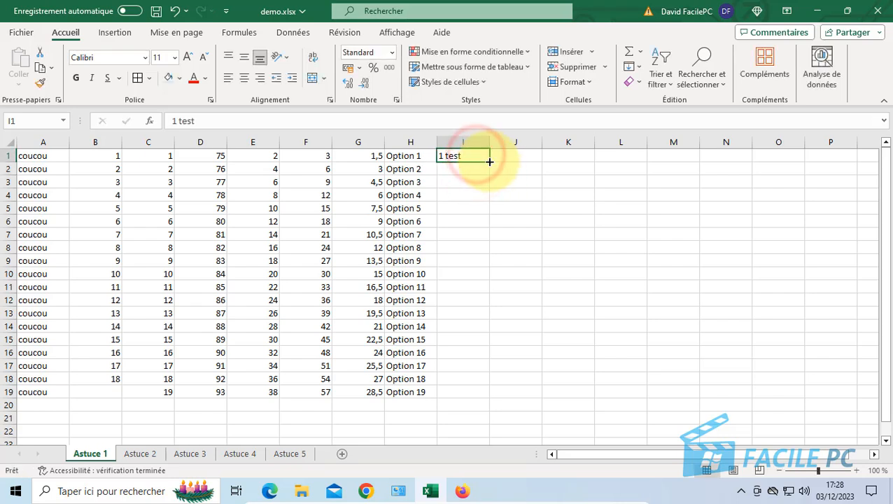
drag(488, 161, 505, 398)
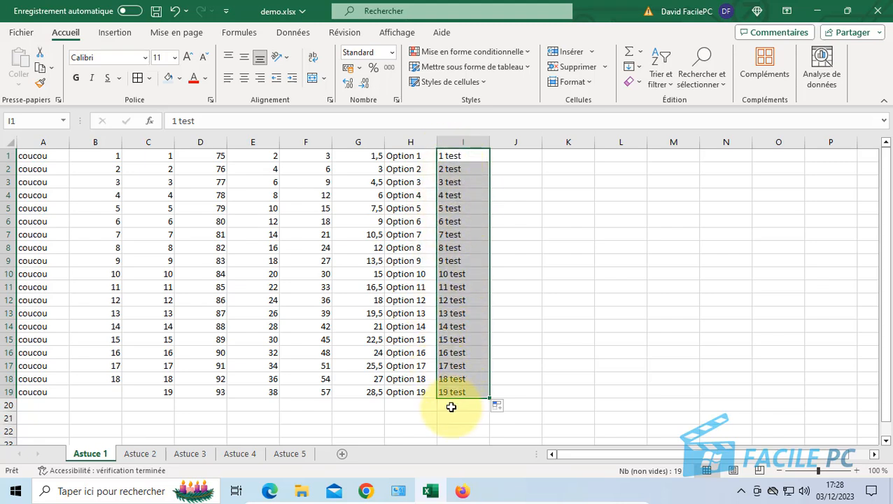
Step: Enter the ordinal 1er in J1 and extend it as an ordinal series through J19
click(525, 157)
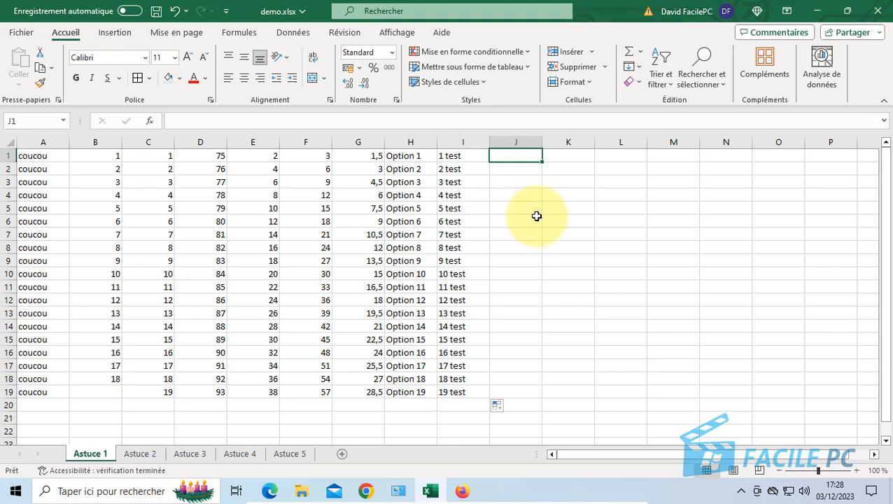
text(1er)
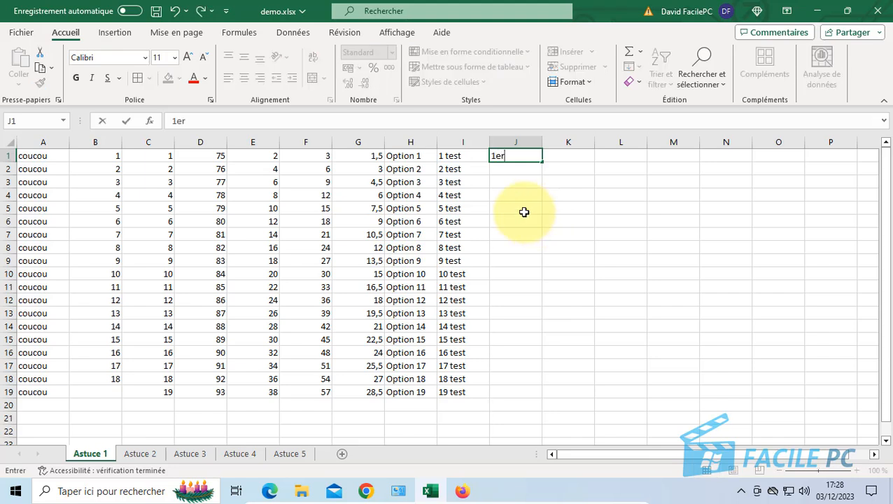
click(522, 198)
click(518, 155)
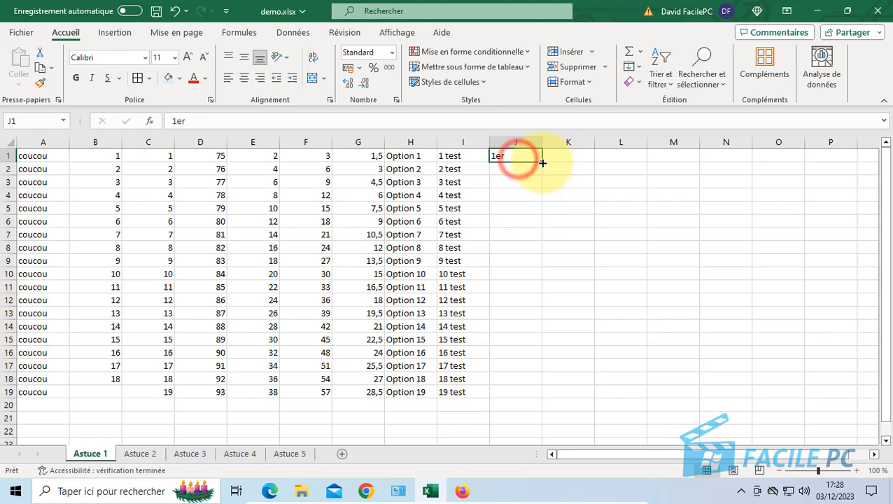
drag(542, 163, 551, 398)
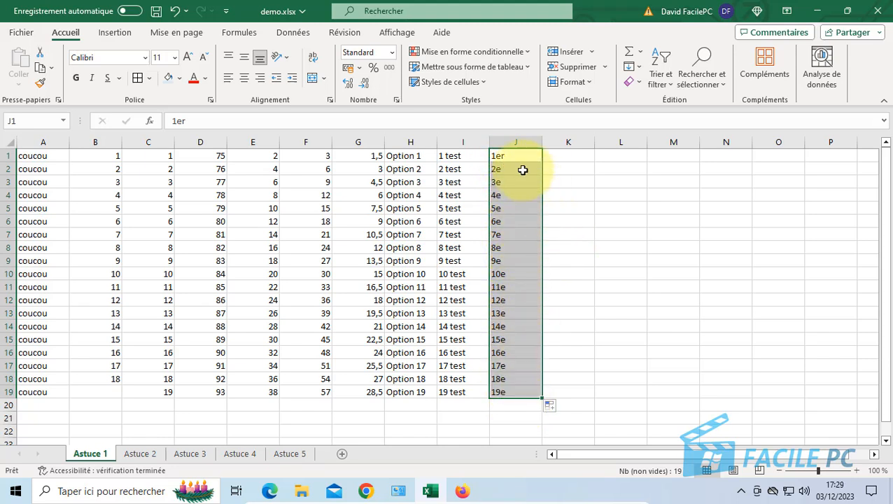
Step: Enter 1ère option in K1, extend it as an ordinal series through K19, and widen column K to fit the text
click(560, 160)
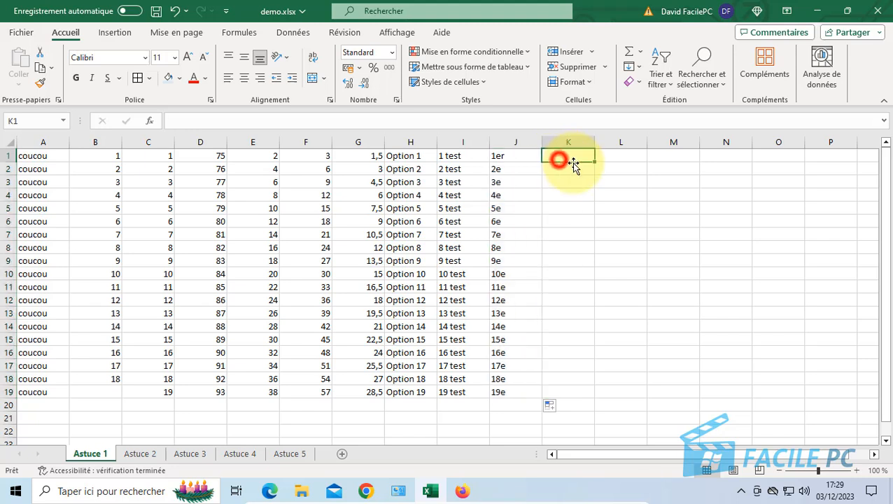
text(1ère)
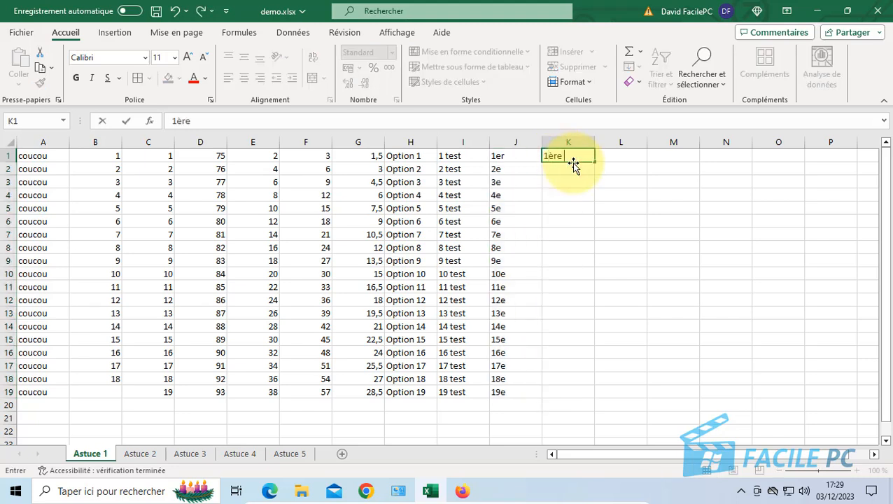
text( option)
click(584, 195)
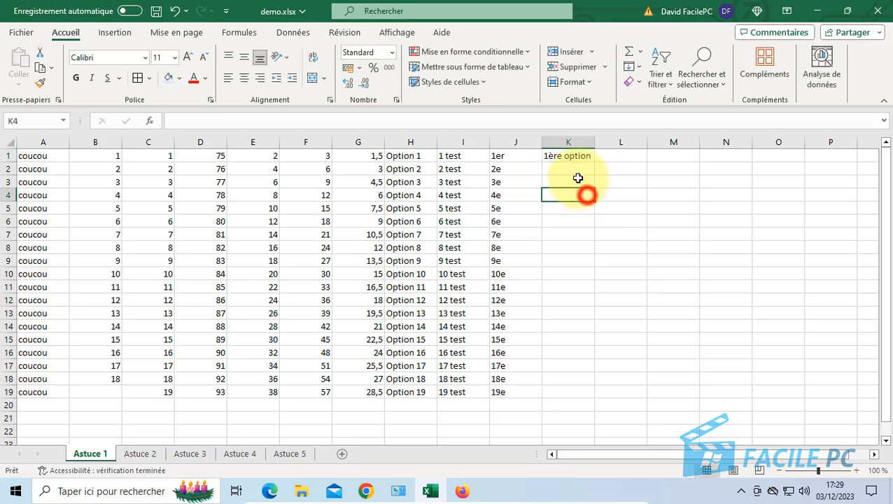
click(579, 157)
drag(594, 161, 598, 394)
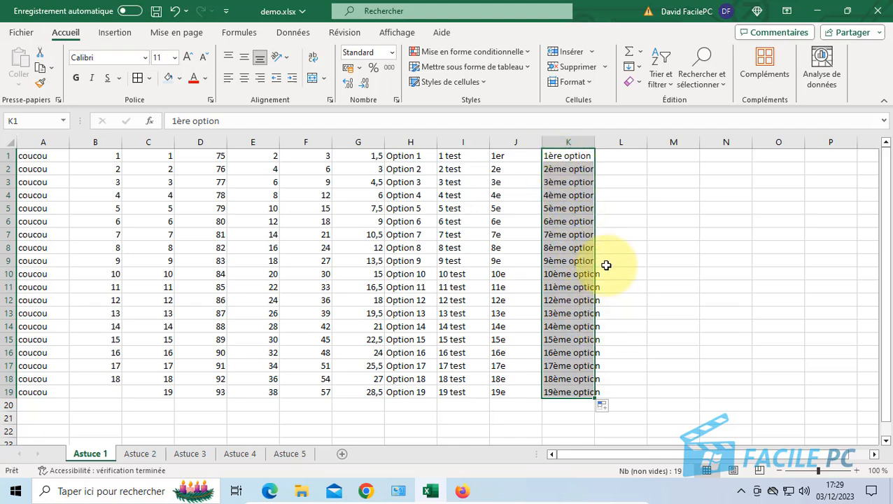
click(620, 221)
drag(596, 144, 609, 143)
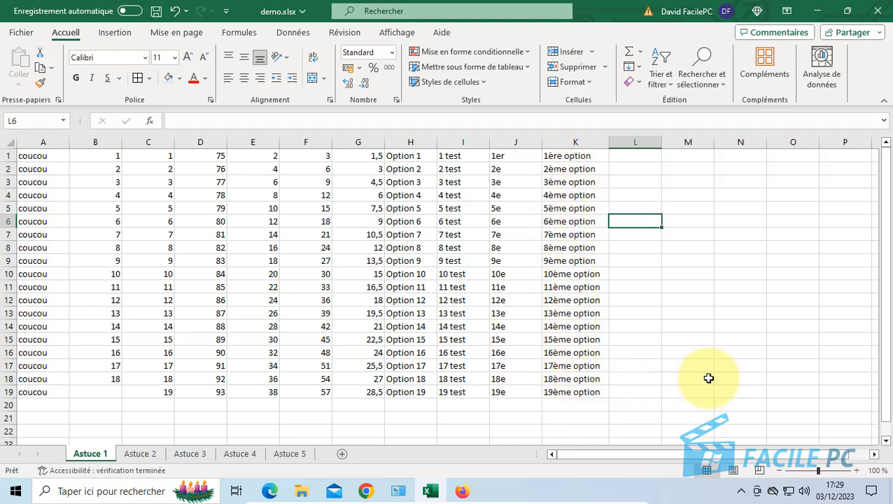
Step: Enter the date 01/01/2024 in L1 and extend it as a daily date series through L73
click(629, 160)
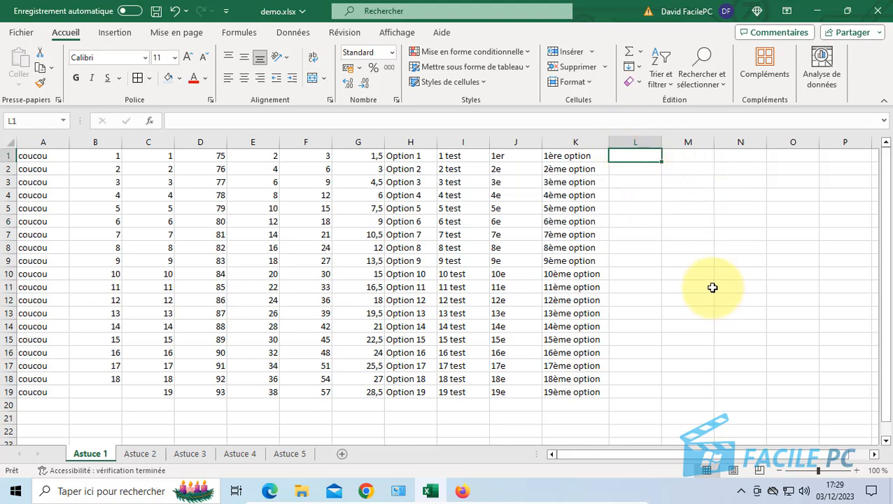
text(01/01/2024)
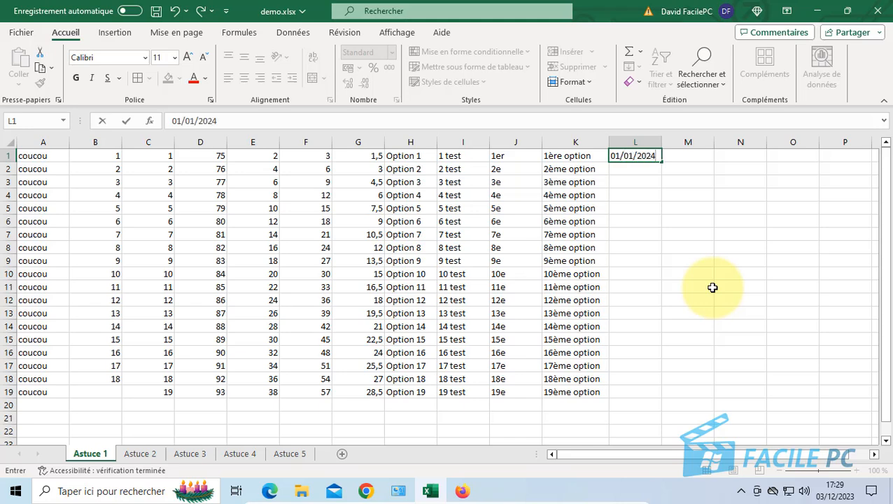
click(673, 187)
click(647, 156)
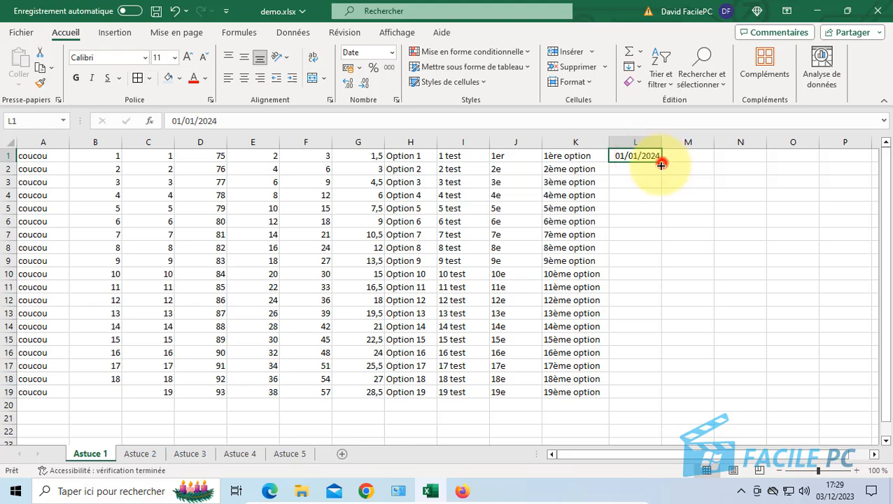
drag(661, 166, 639, 454)
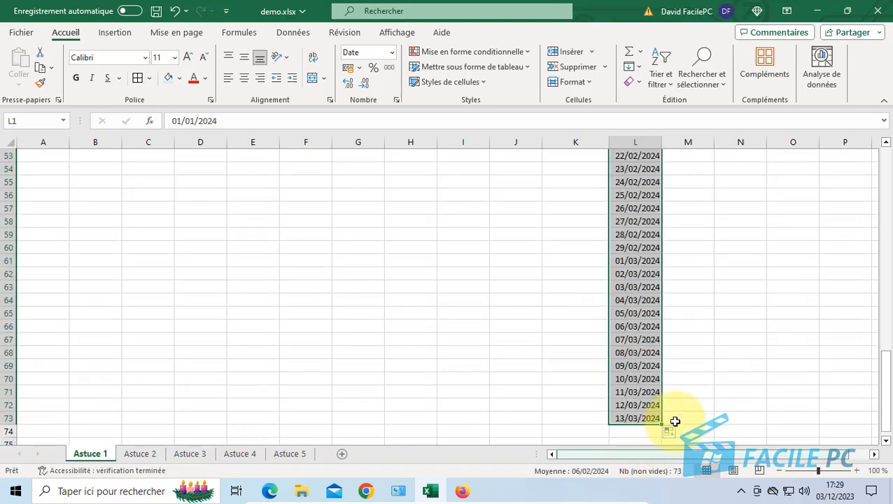
scroll(658, 422, up, 11)
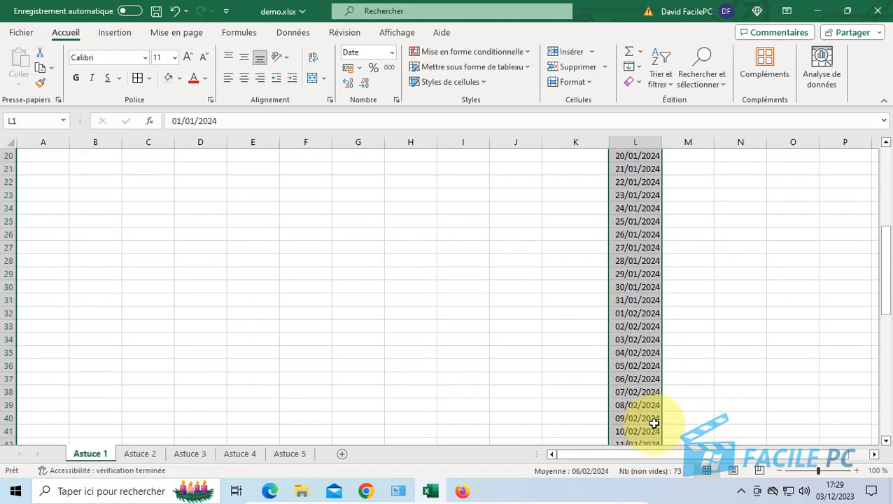
scroll(653, 423, up, 6)
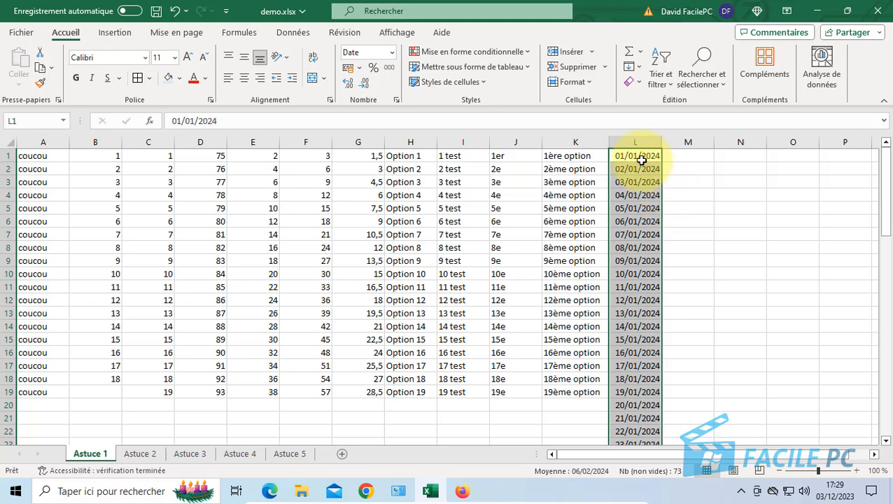
click(641, 158)
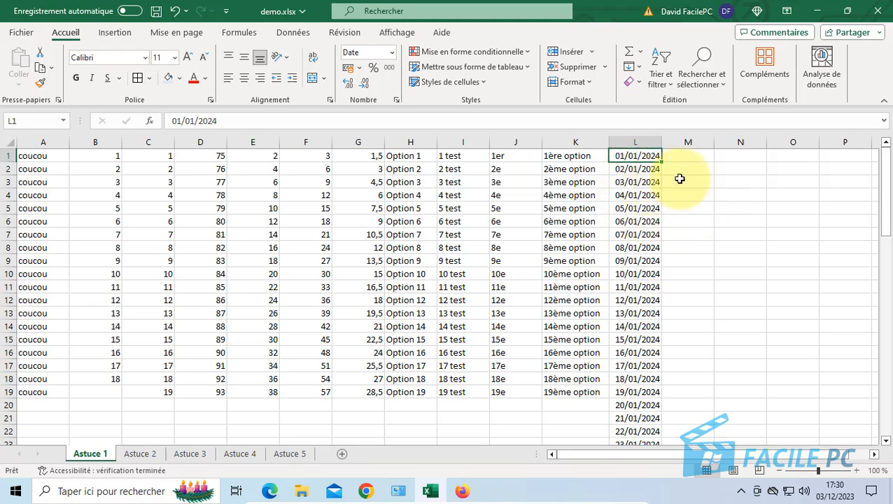
Step: Enter 01/01/2024 in M1 and 07/01/2024 in M2, and extend the pair as a six-day-step date series through M21
click(692, 159)
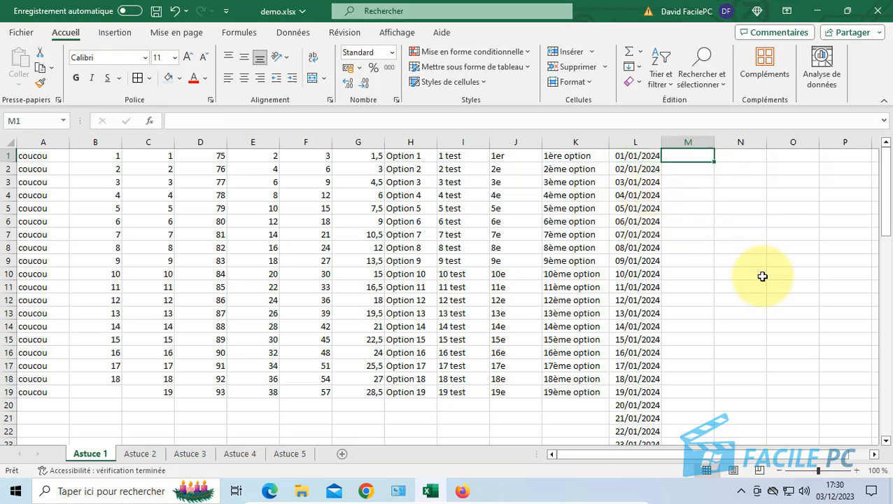
text(01/)
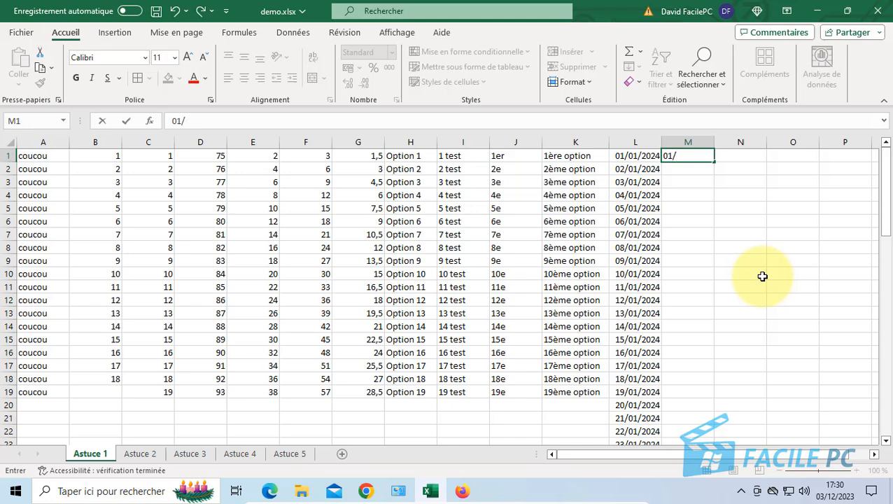
text(01/2024)
key(Return)
text(07/01)
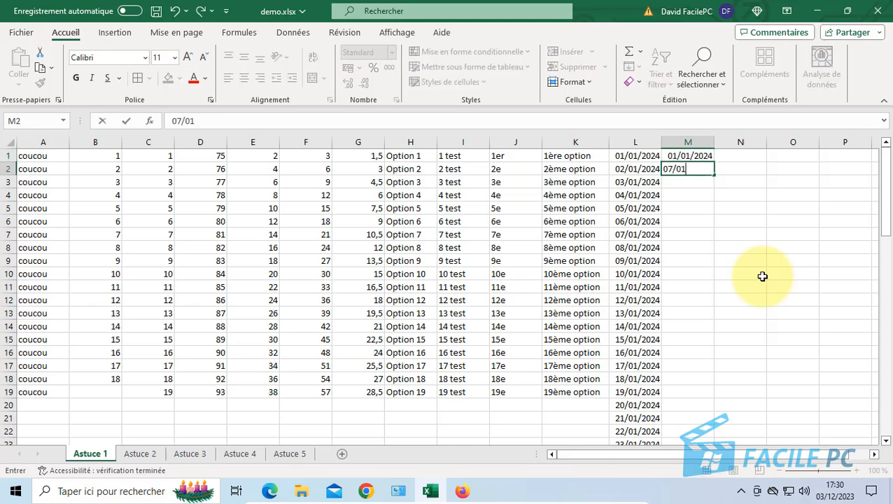
text(/2024)
click(707, 232)
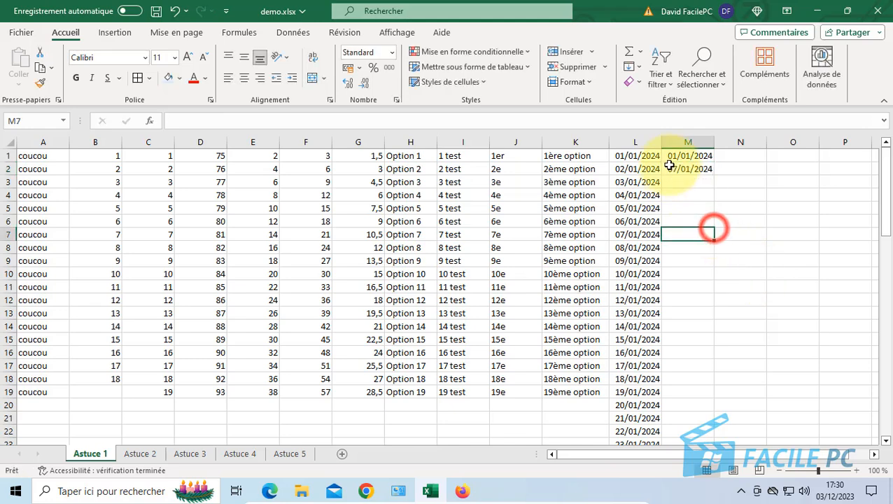
drag(677, 155, 702, 420)
click(677, 170)
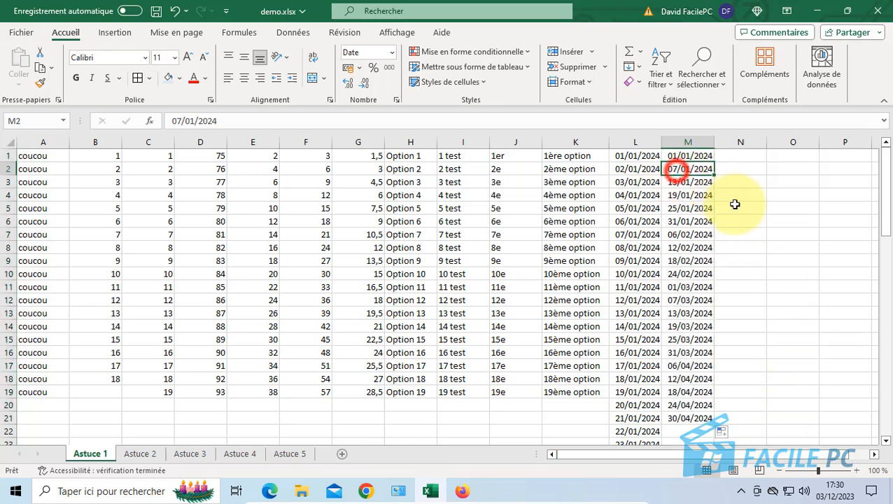
click(676, 196)
click(676, 208)
click(673, 220)
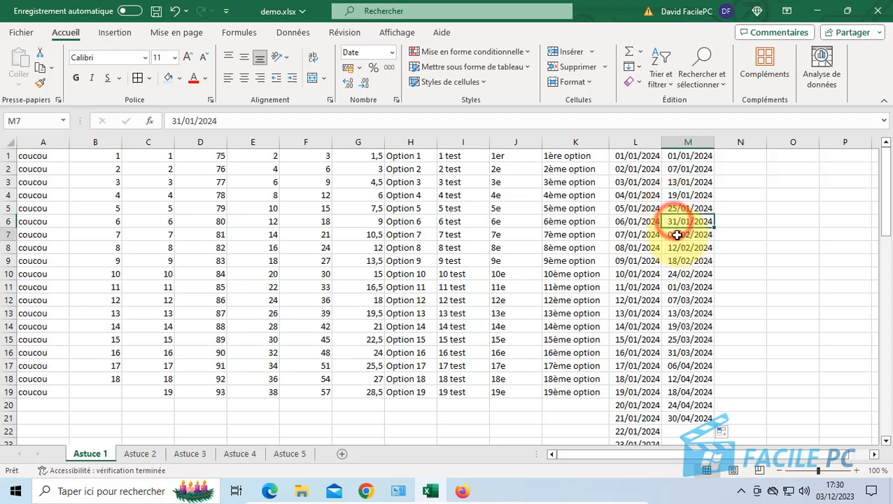
click(679, 236)
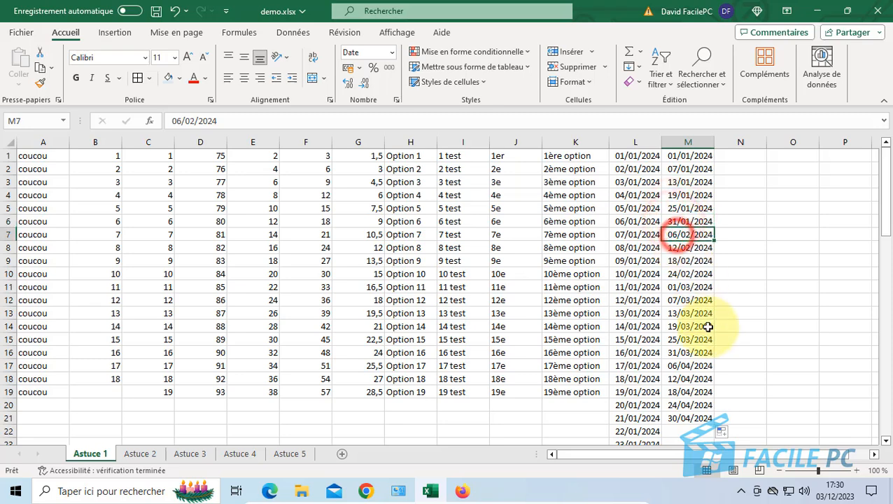
Step: Enter janvier in N1 and extend it as a month series through N21
click(744, 155)
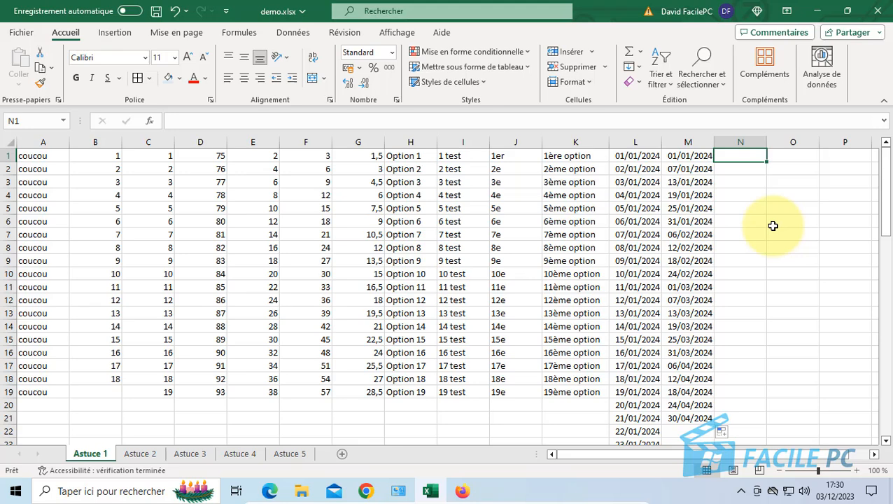
text(janvier)
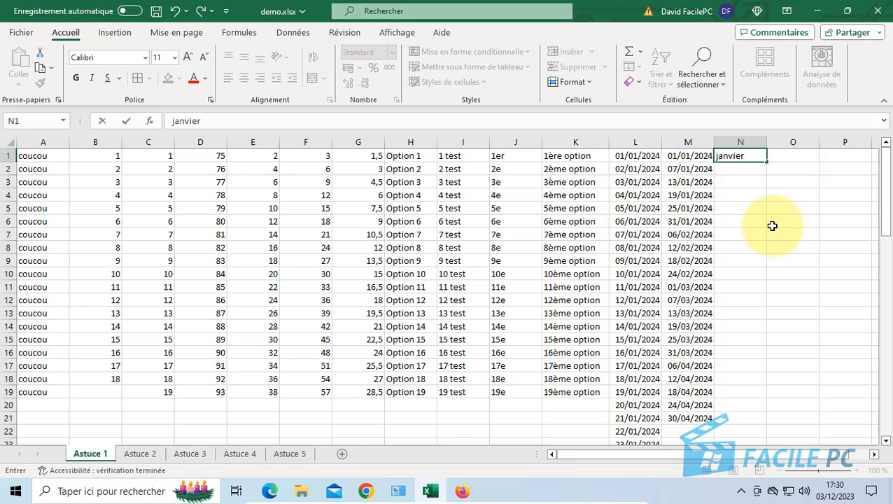
click(750, 154)
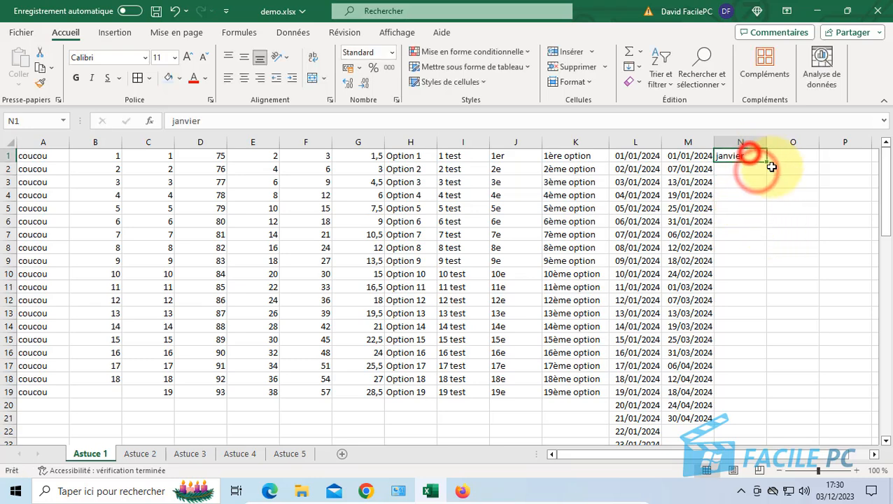
drag(768, 163, 763, 425)
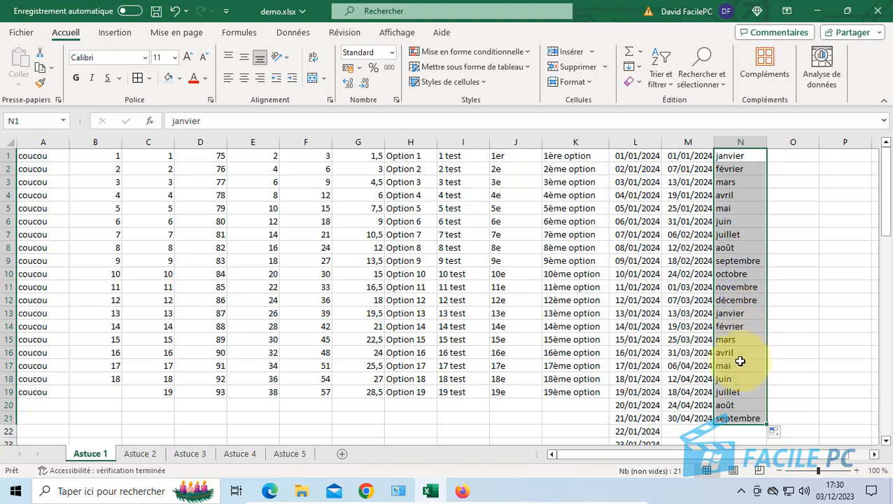
Step: Enter Lundi in O1 and extend it as a weekday series through O20
click(792, 159)
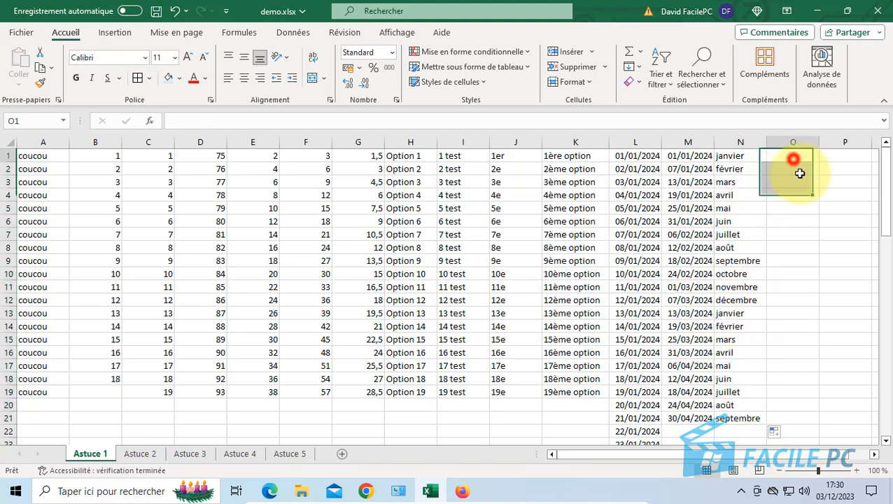
click(875, 454)
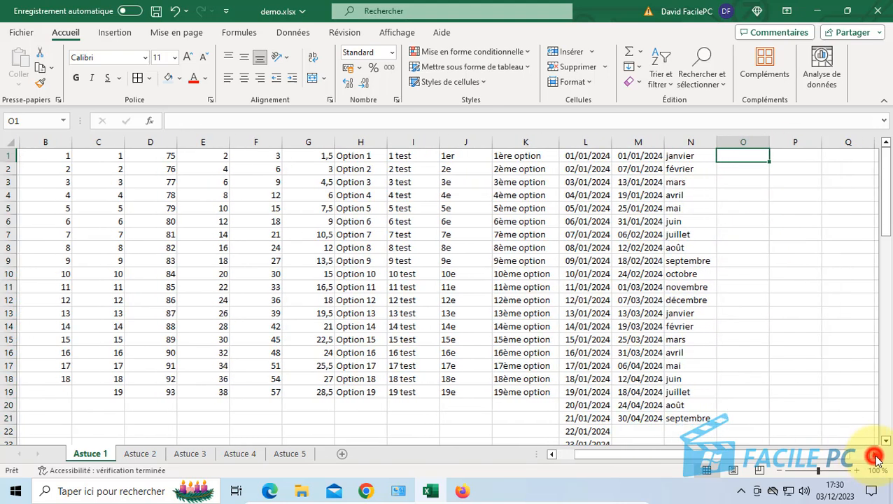
click(466, 157)
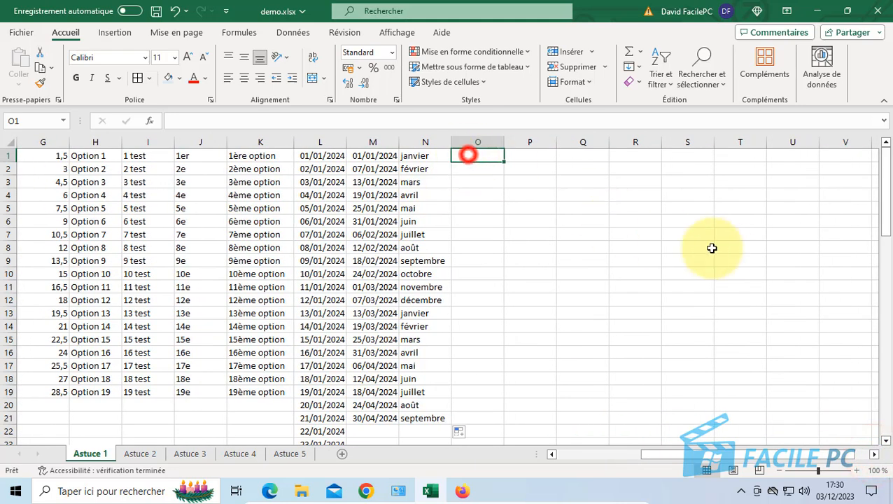
text(Lund)
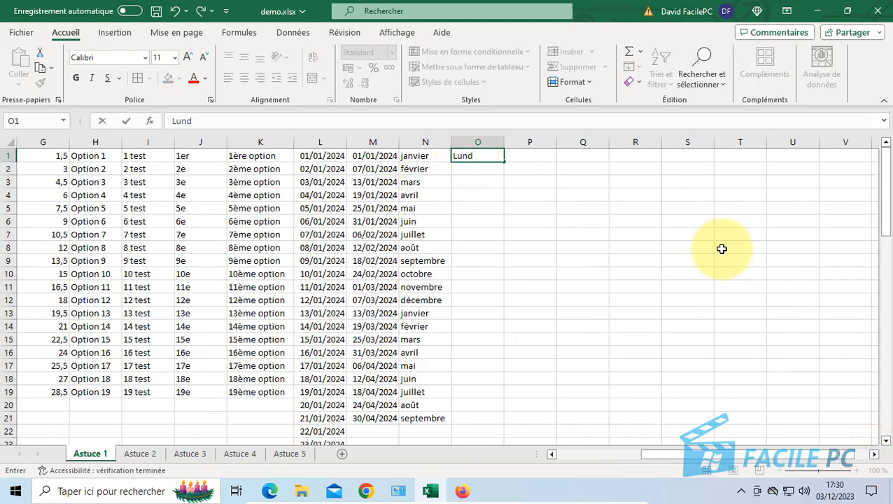
text(i)
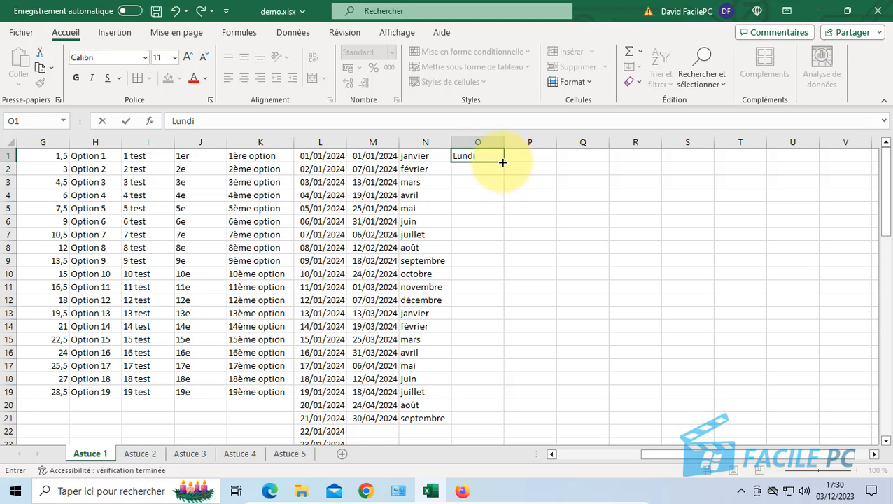
drag(503, 162, 481, 418)
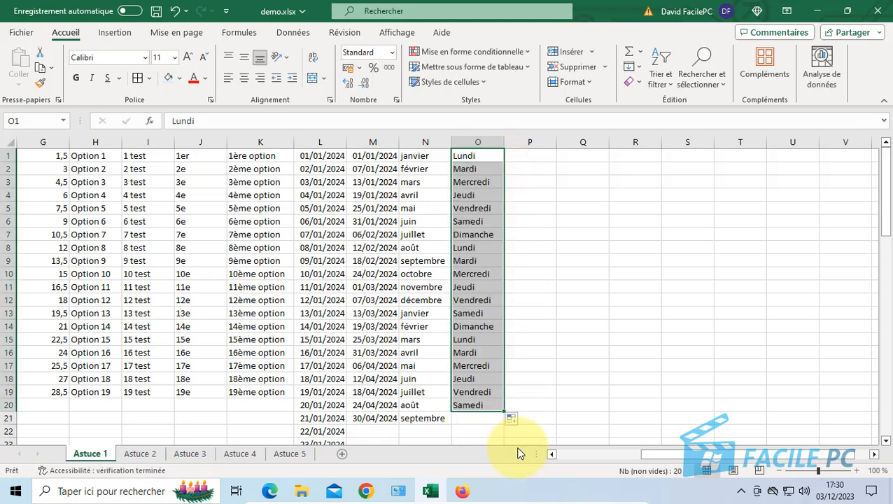
Step: Enter 1er trimestre in P1, extend it as a quarter series through P13, and widen column P to fit the text
click(530, 156)
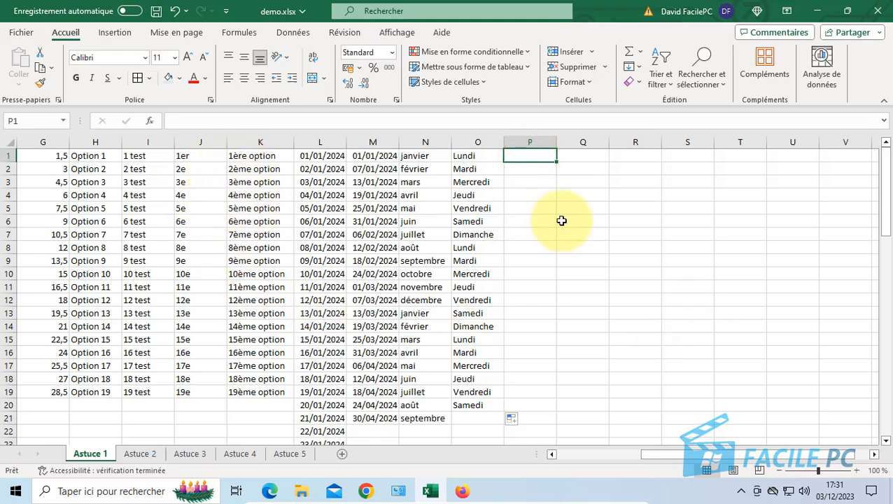
click(523, 154)
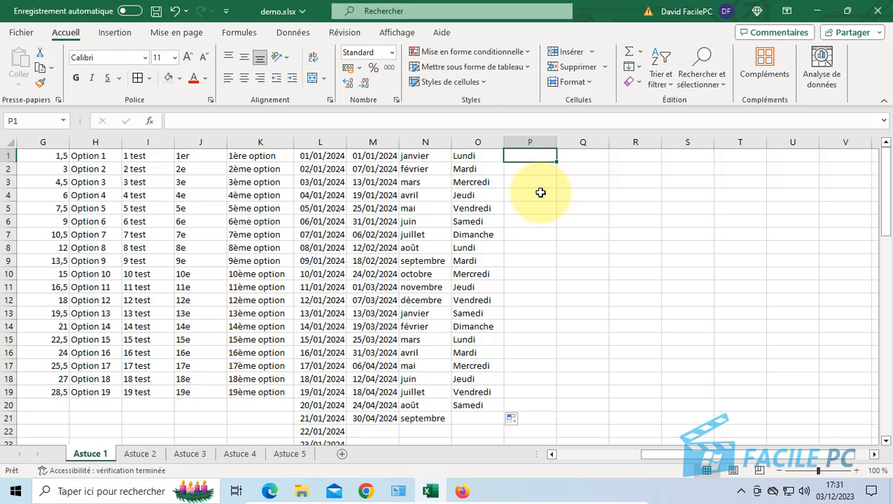
text(1er trimestre)
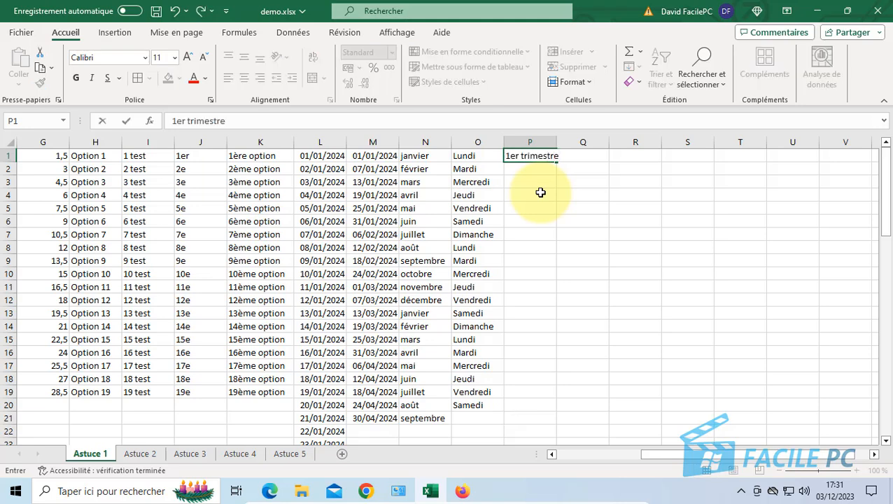
click(540, 192)
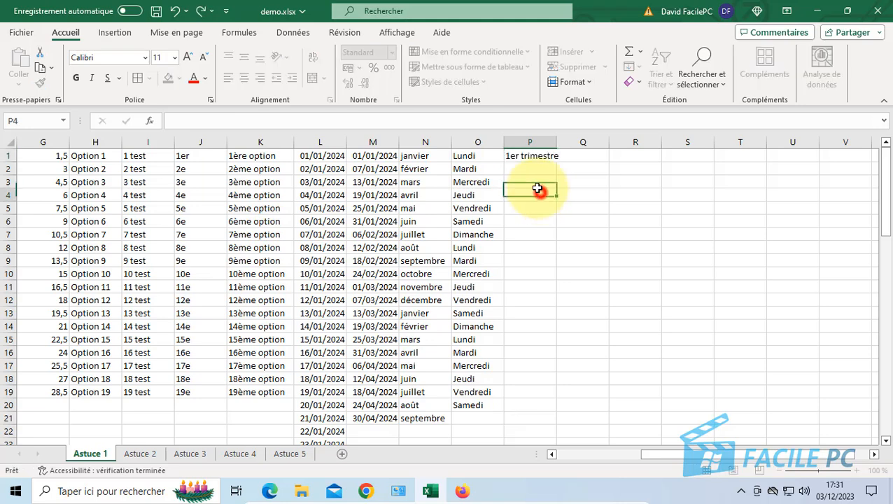
click(535, 160)
drag(551, 175, 533, 325)
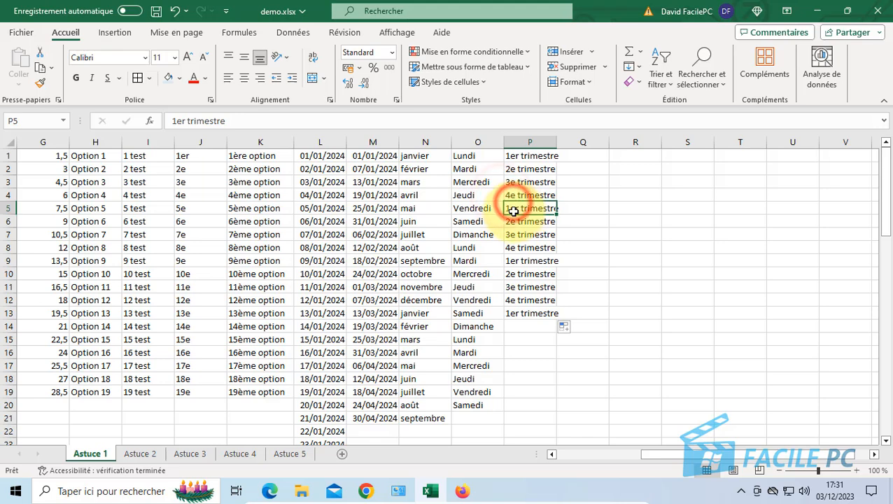
drag(556, 144, 579, 143)
Step: Enter the abbreviated quarter 1er trim in Q1 and extend it as a repeating quarter series through Q12
click(612, 156)
text(1er trim)
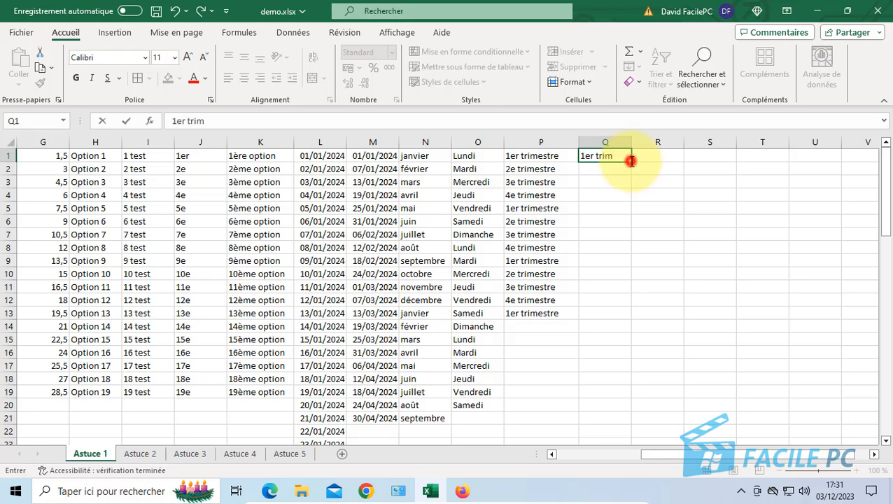
drag(631, 161, 620, 306)
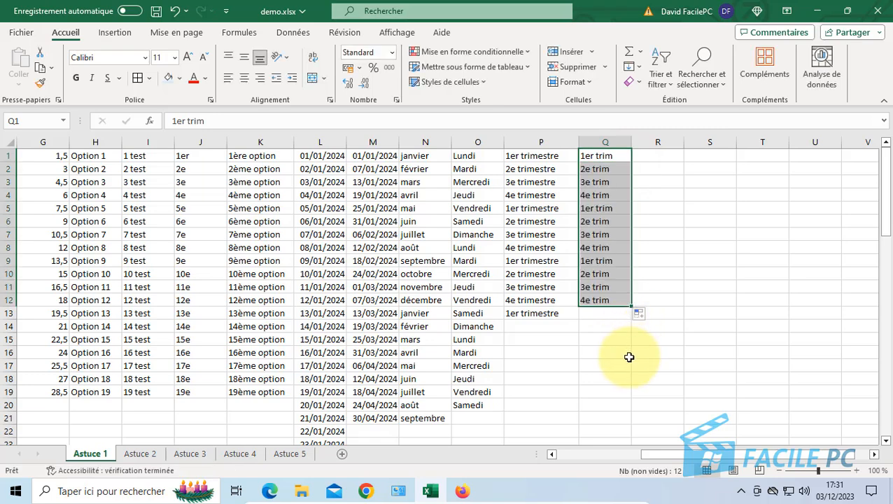
drag(608, 183, 609, 197)
click(604, 198)
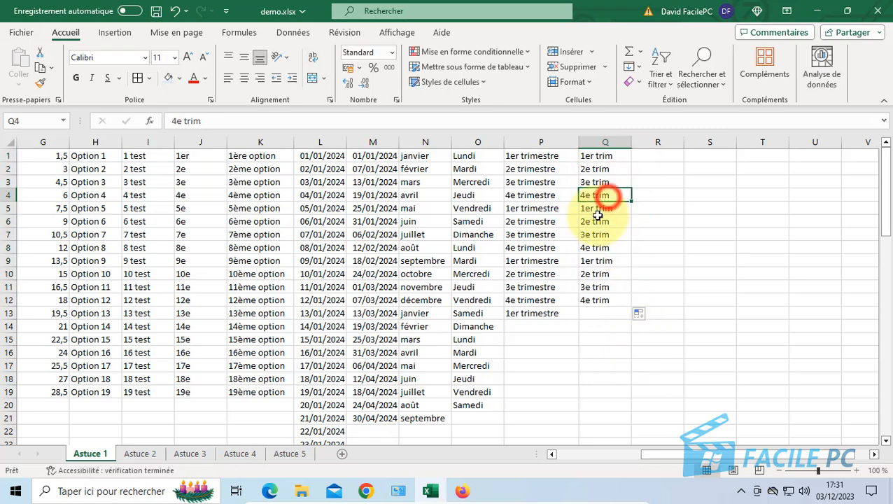
click(598, 209)
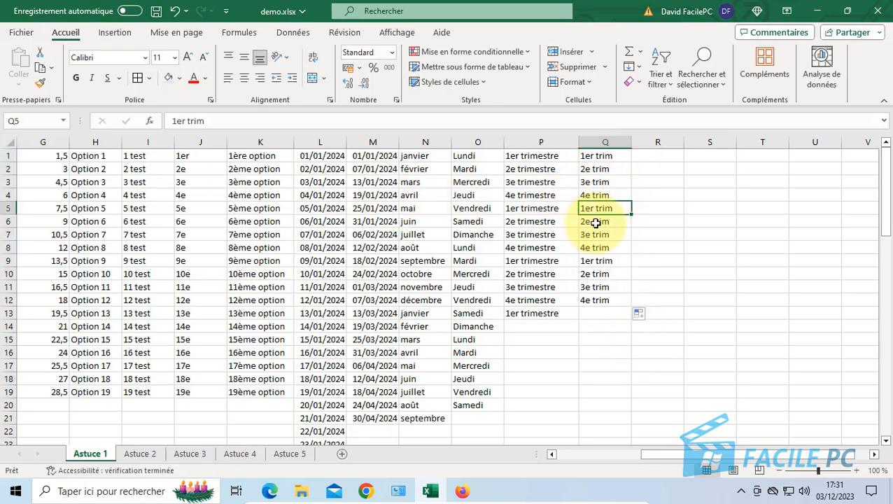
Step: Enter 1er trim 2020 in R1, extend it as a quarter-and-year series through R15, and widen column R to fit the text
click(653, 158)
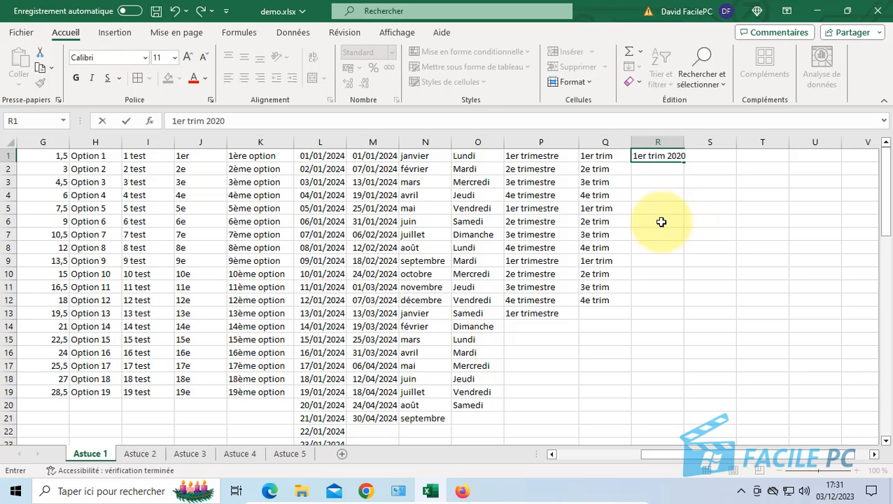
key(ctrl+Return)
drag(684, 163, 702, 347)
click(716, 235)
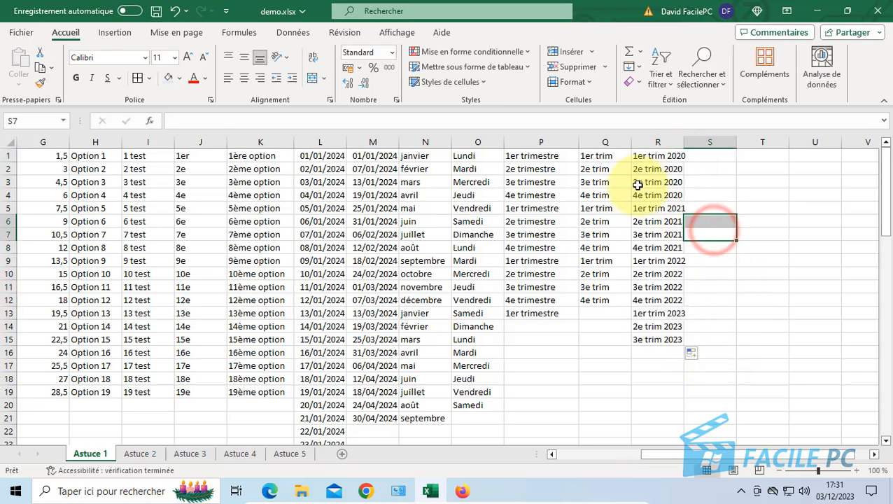
click(642, 195)
click(650, 208)
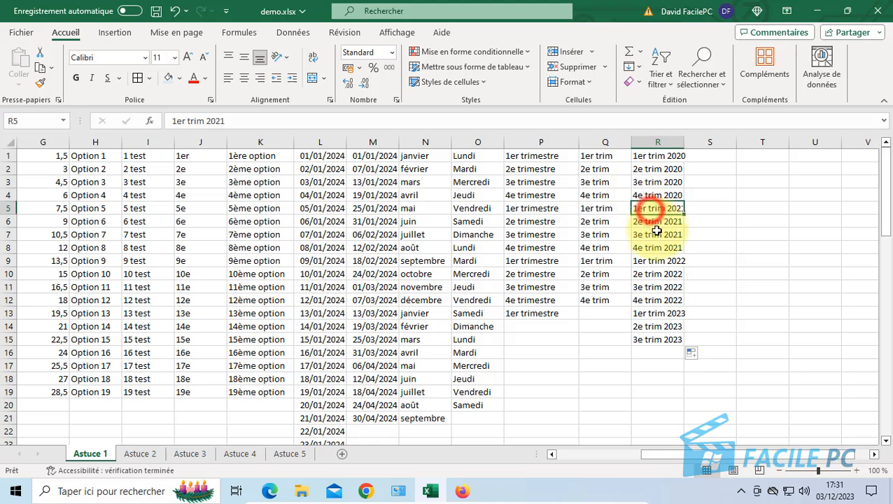
click(645, 222)
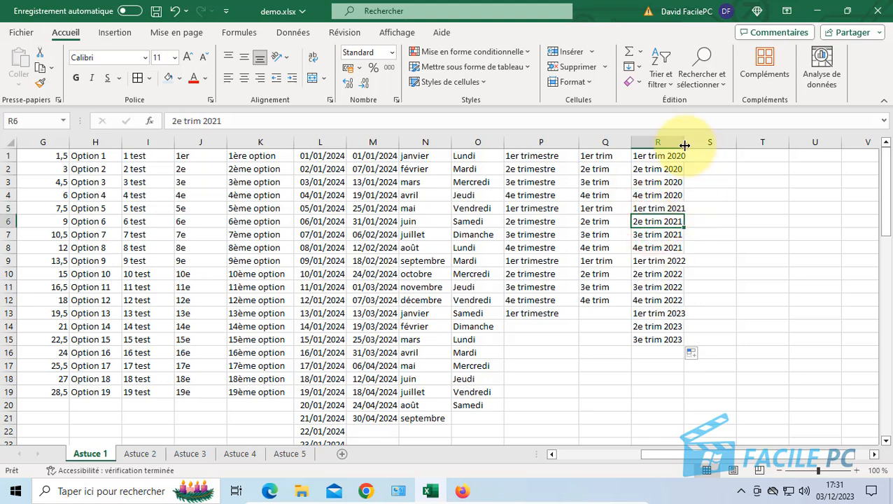
drag(684, 145, 697, 146)
click(668, 232)
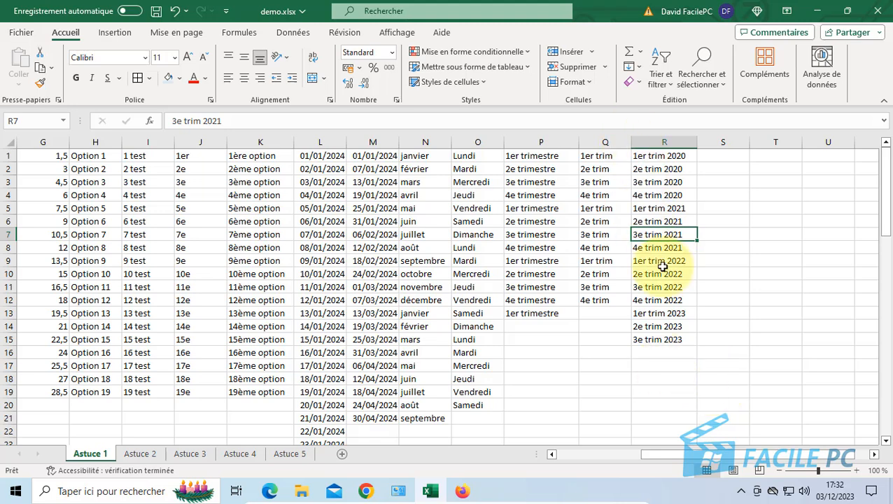
Step: Switch to the Astuce 2 sheet and slightly widen column C, which holds the dates of birth
click(565, 341)
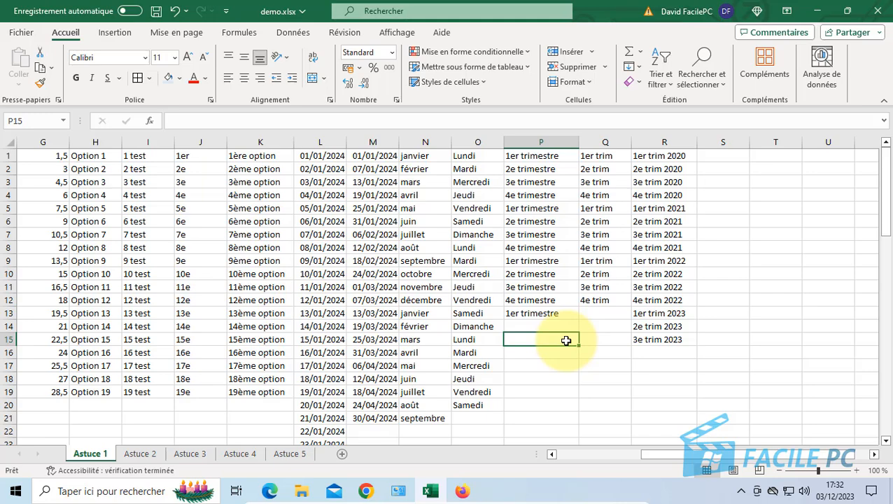
drag(695, 454, 597, 446)
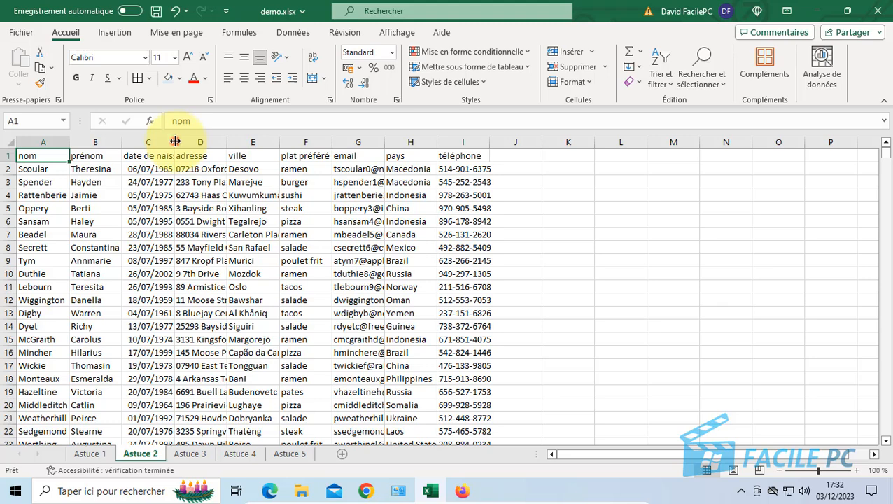
drag(175, 142, 192, 156)
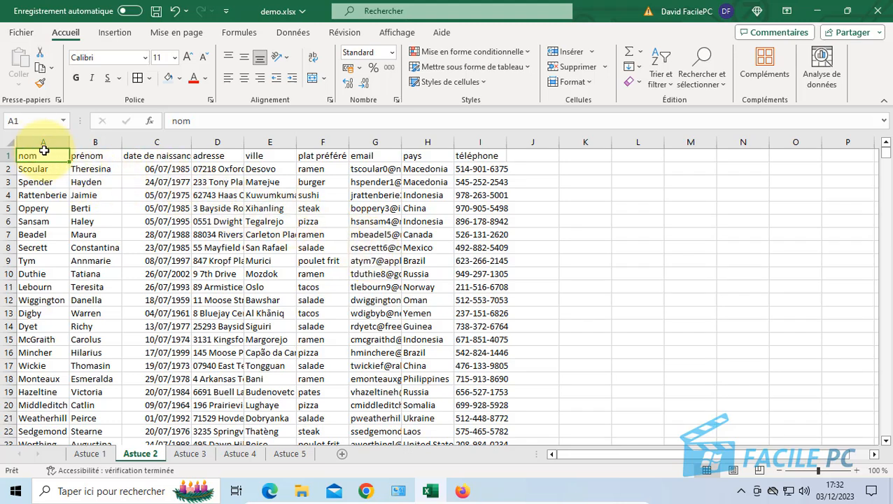
Step: AutoFit all columns of the Astuce 2 sheet to their contents and undo the resizing
click(8, 143)
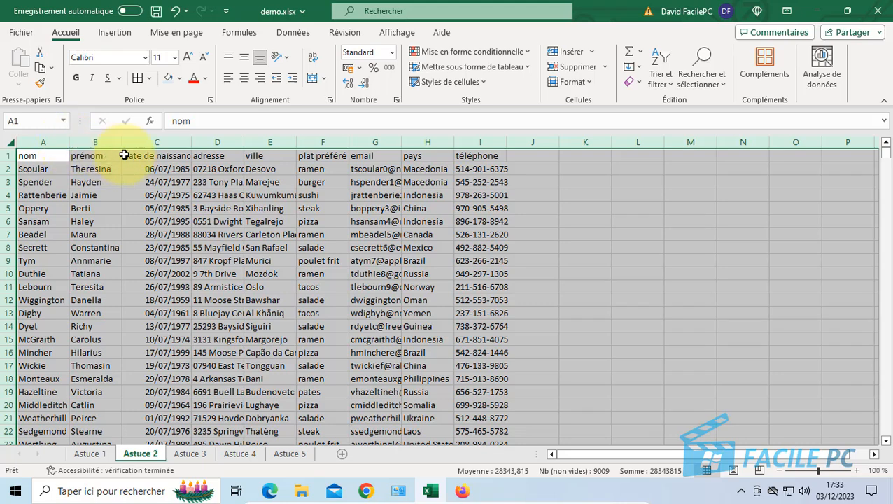
double_click(68, 143)
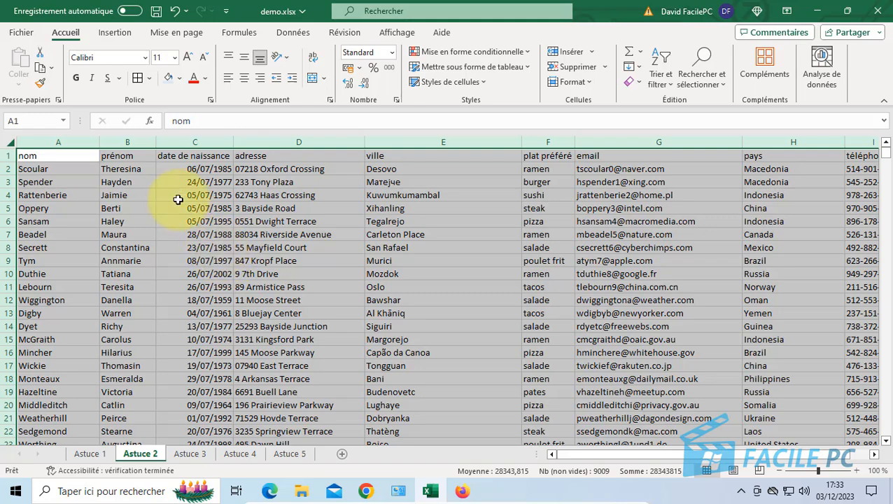
click(175, 11)
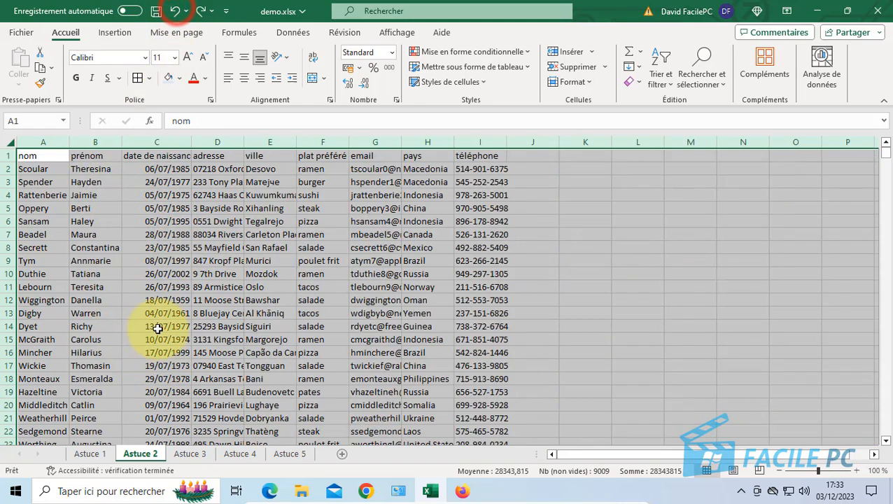
Step: AutoFit only columns B to F, from prénom to plat préféré, to their contents
click(158, 209)
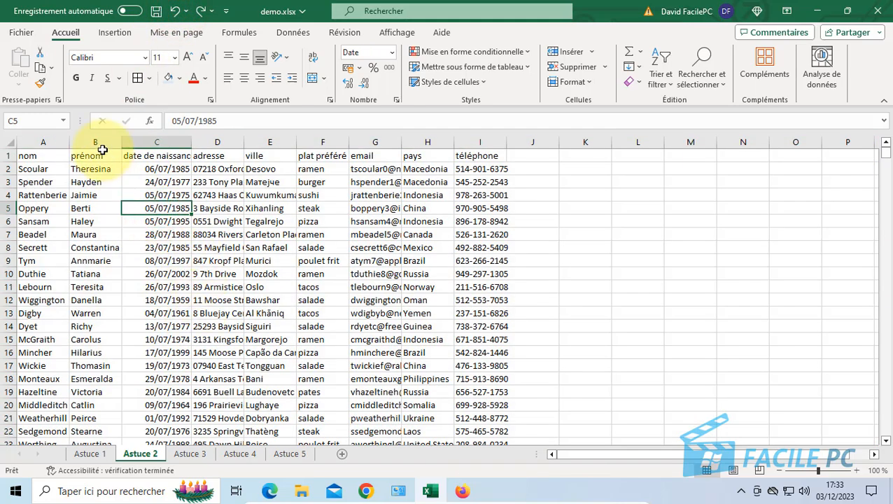
drag(103, 144, 329, 144)
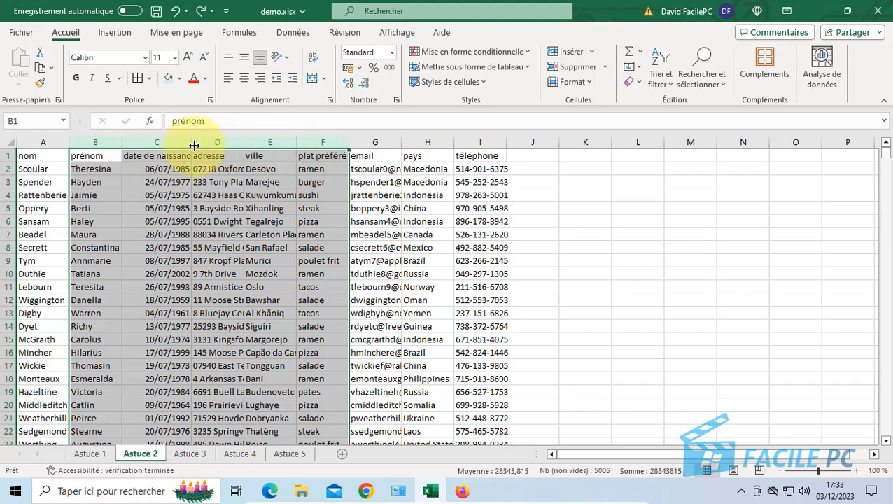
double_click(192, 143)
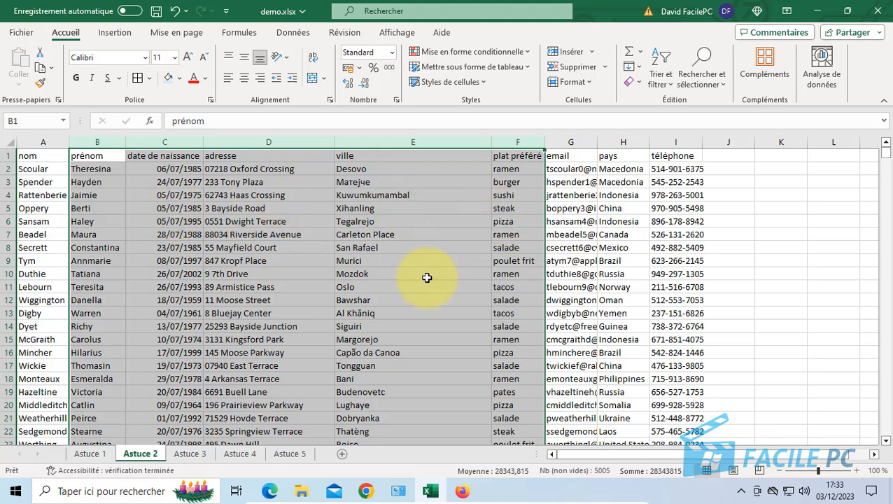
Step: Select the entire Astuce 2 sheet and AutoFit every column to its contents
click(9, 142)
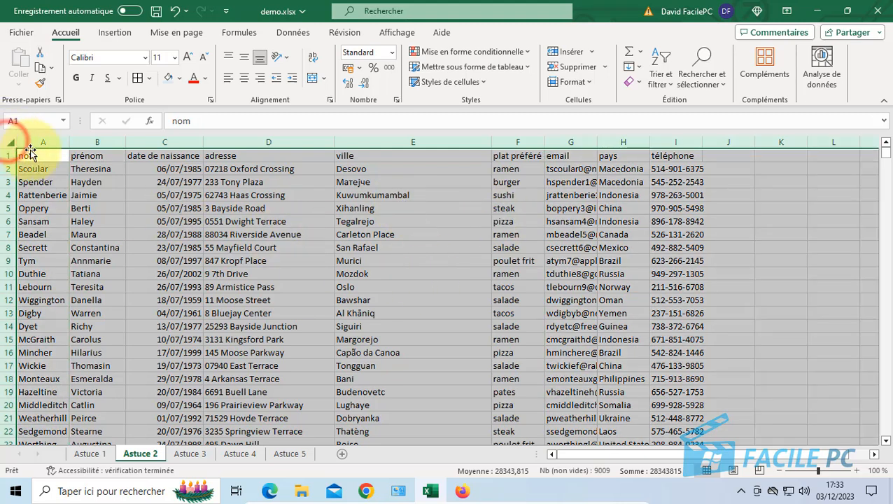
drag(70, 144, 70, 143)
double_click(70, 144)
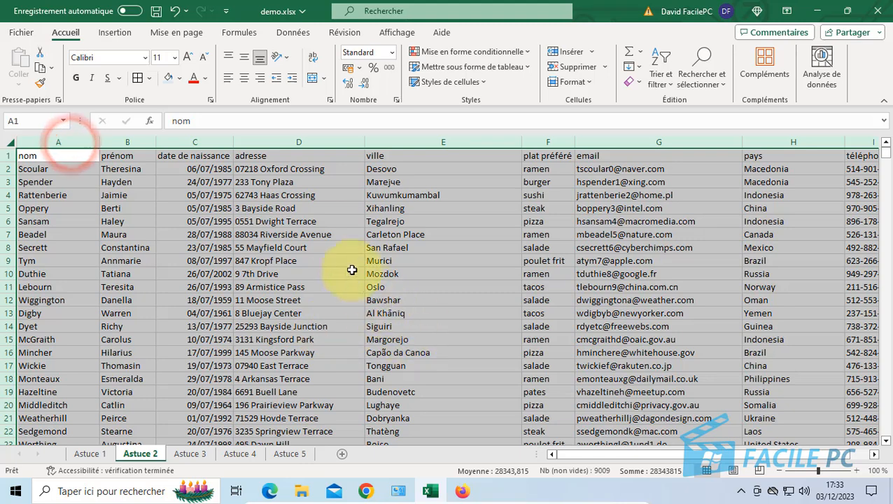
Step: Switch to the Astuce 3 sheet and enter the header Nom prénom in cell C1
click(323, 223)
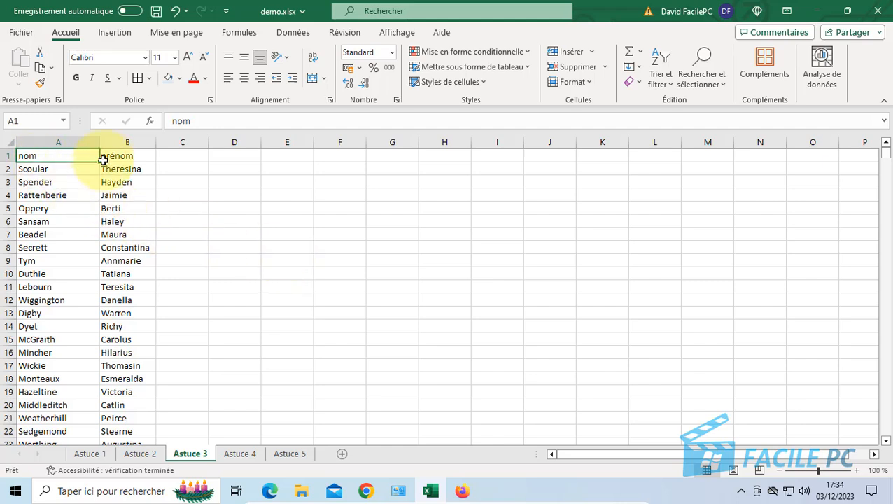
click(191, 169)
click(192, 154)
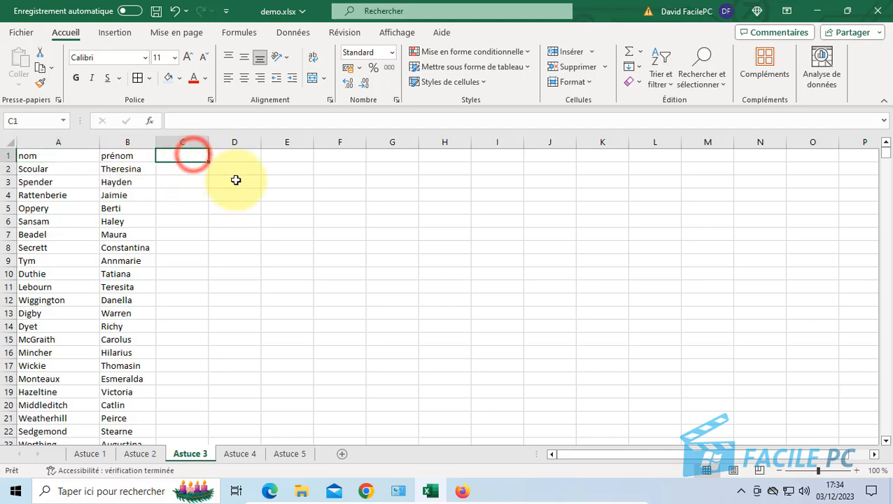
text(Nom prénom)
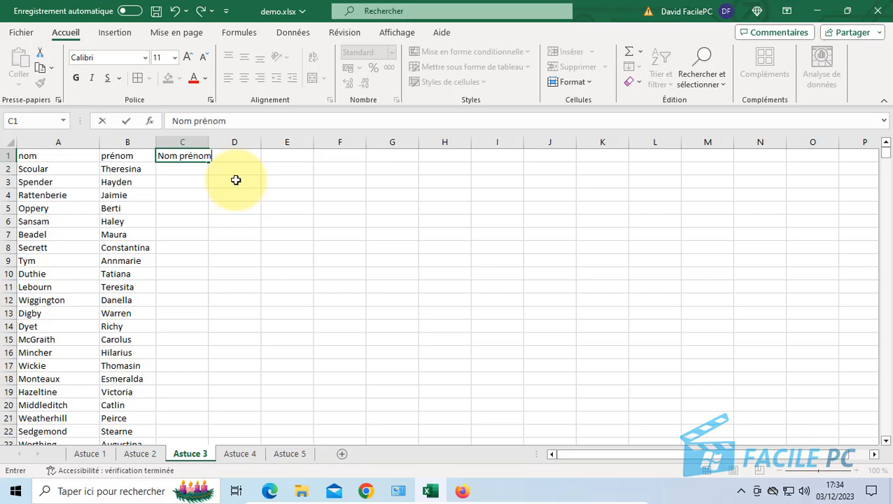
click(180, 170)
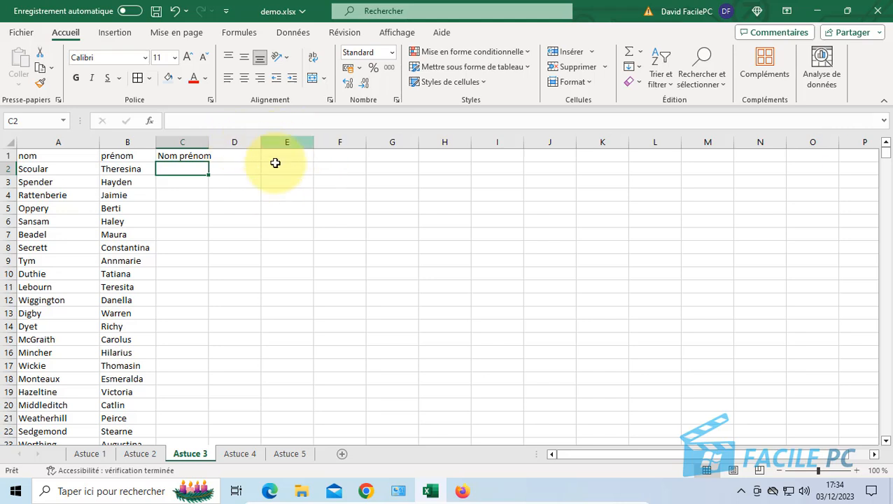
Step: Enter the first contact's surname and first name together in C2, and undo the entry
click(168, 167)
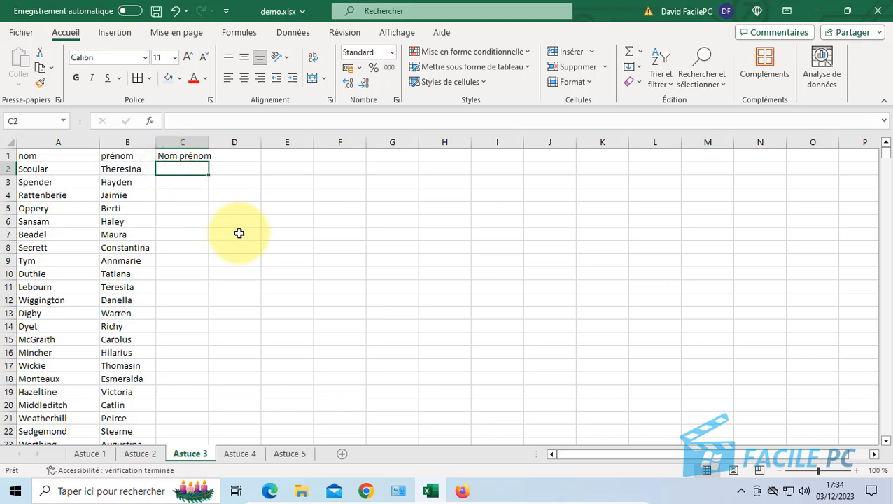
text(Scoular Theresina)
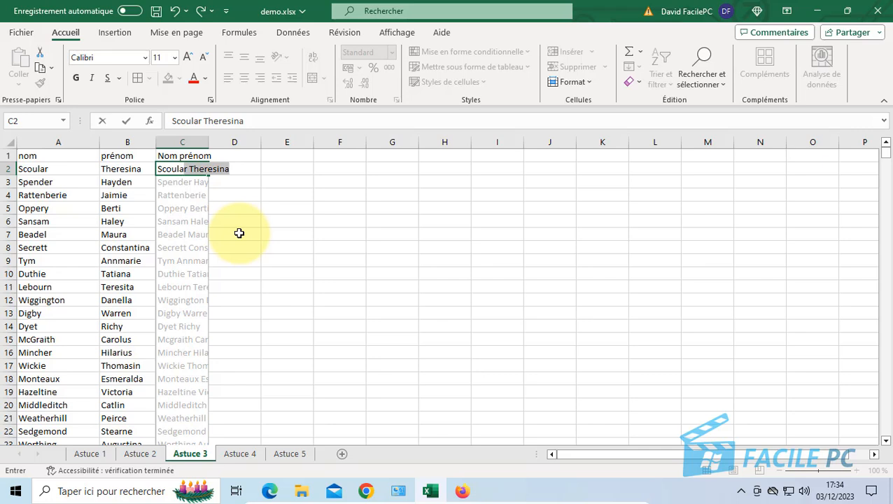
key(Tab)
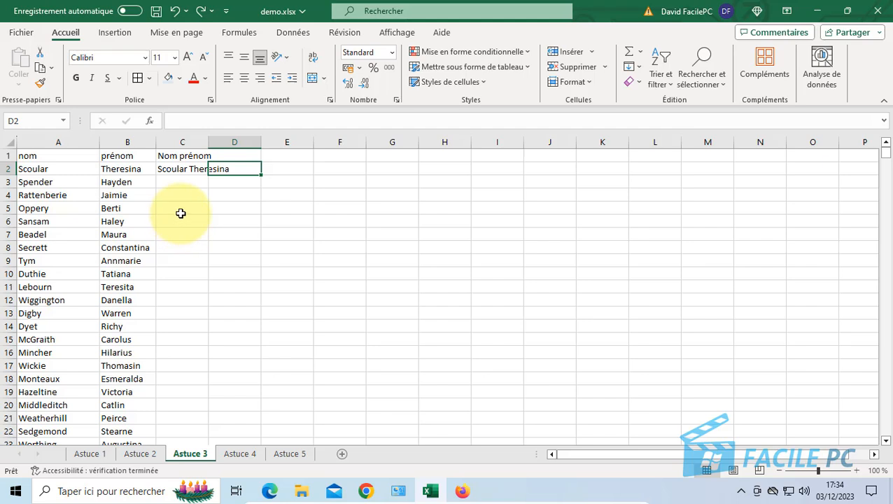
key(ctrl+z)
Step: Enter the first contact's surname followed by the first name in C2 as the example for the combined column
click(181, 170)
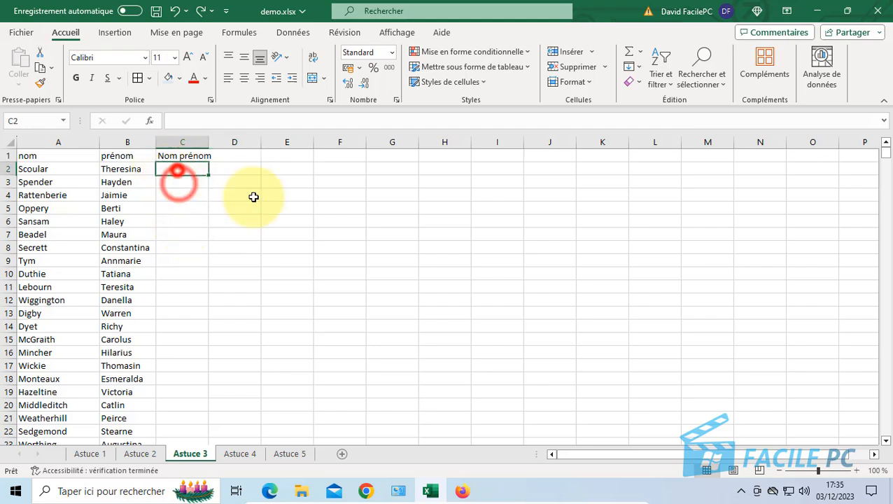
text(Scoular Theresina)
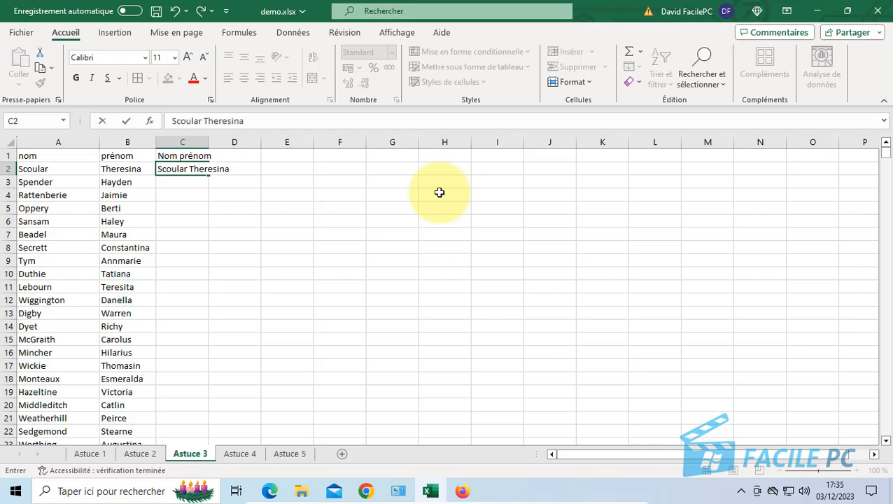
key(Return)
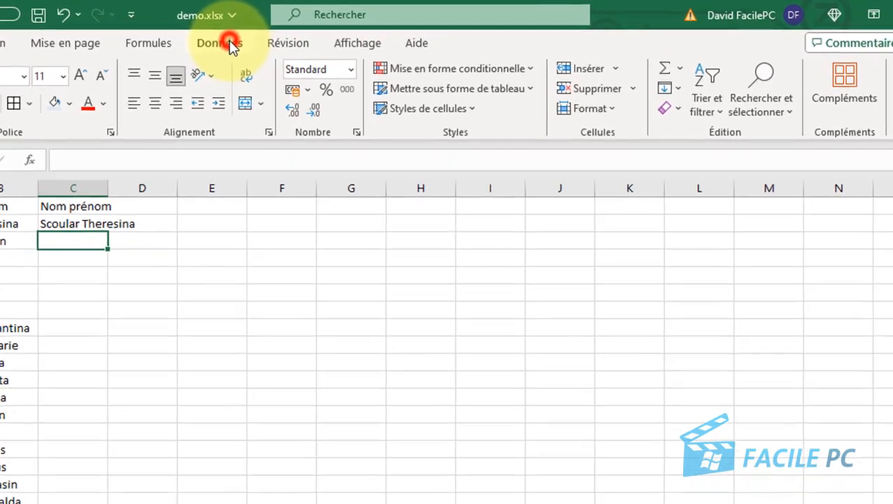
Step: Flash Fill column C from C3 with the combined names and AutoFit the column to its contents
click(299, 32)
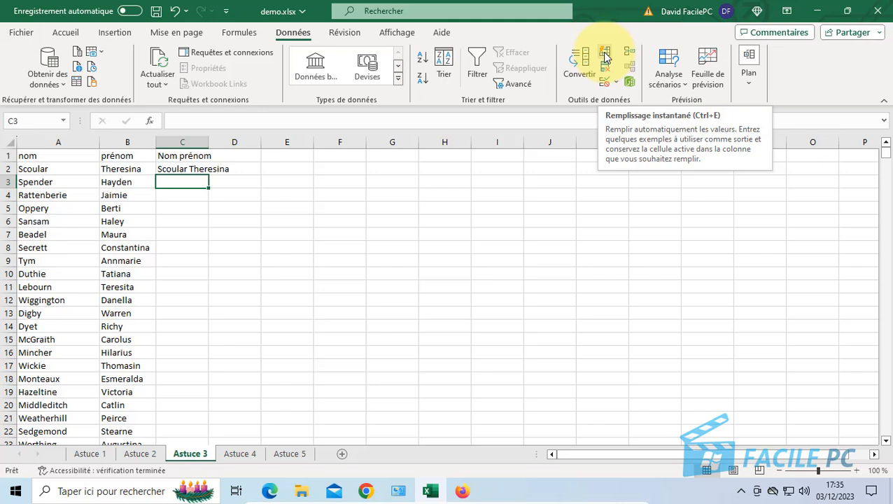
click(605, 56)
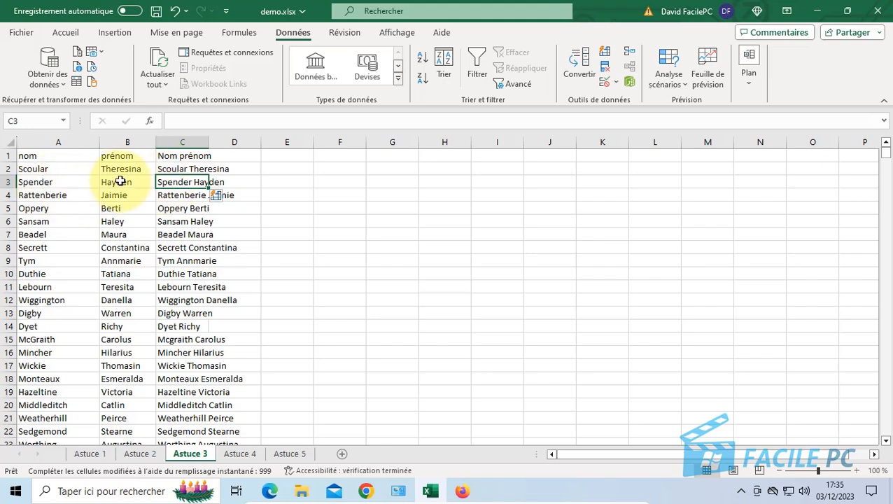
double_click(209, 142)
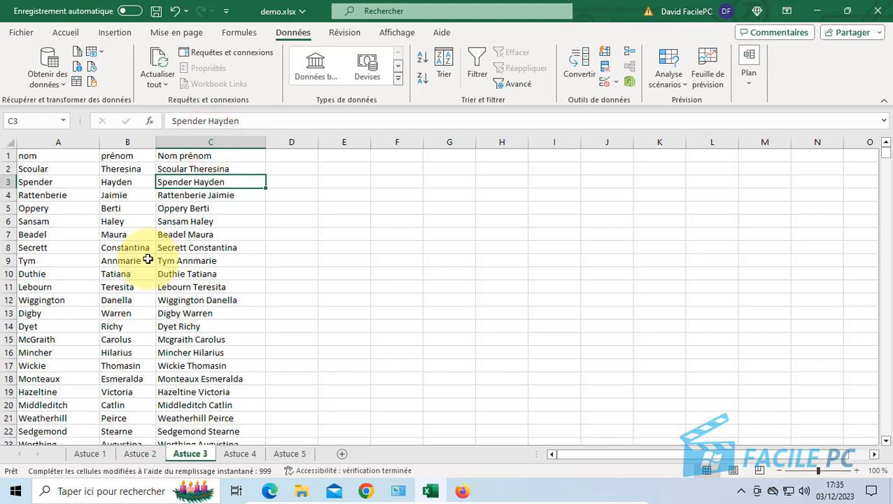
Step: Delete the separate nom and prénom columns, A and B, leaving only the combined name column
click(205, 170)
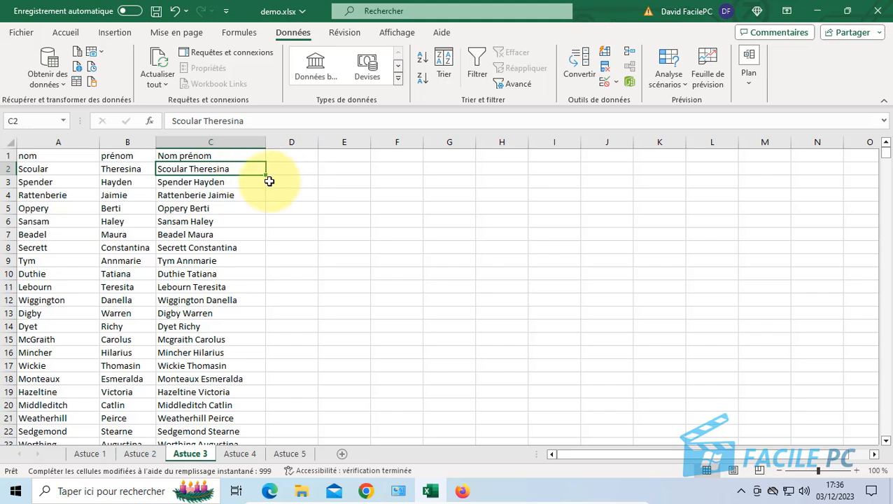
click(301, 170)
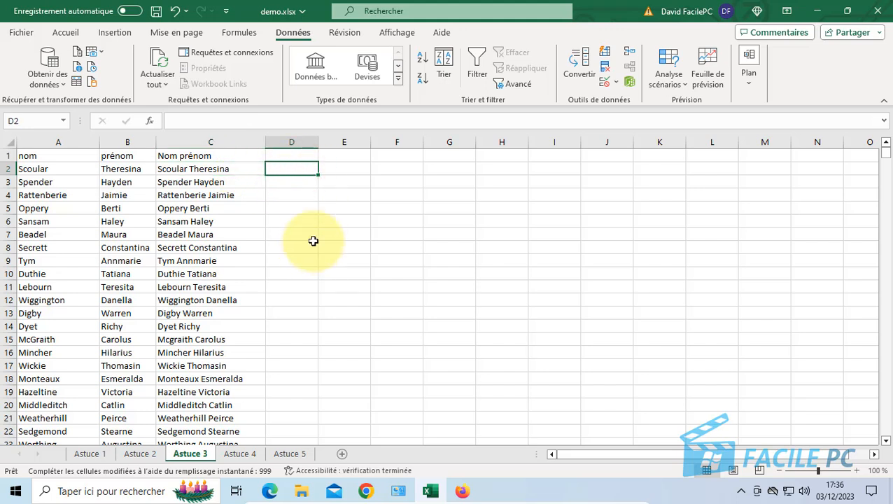
drag(61, 141, 123, 143)
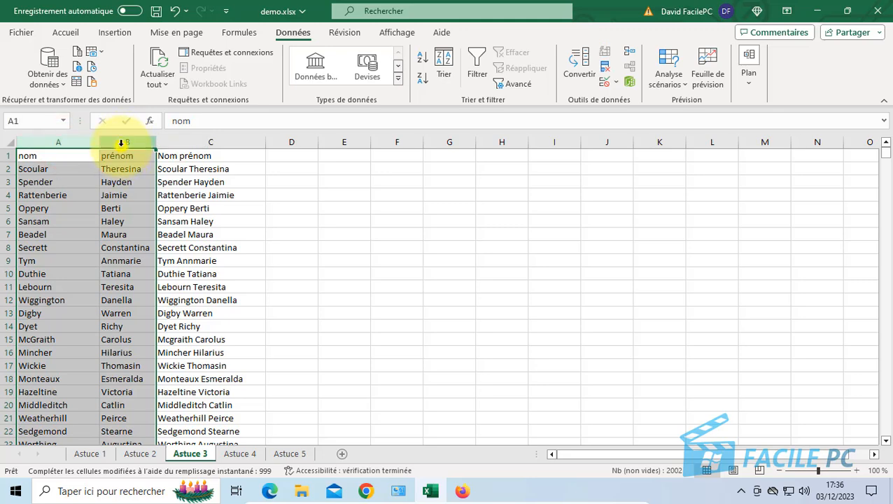
right_click(121, 142)
click(171, 291)
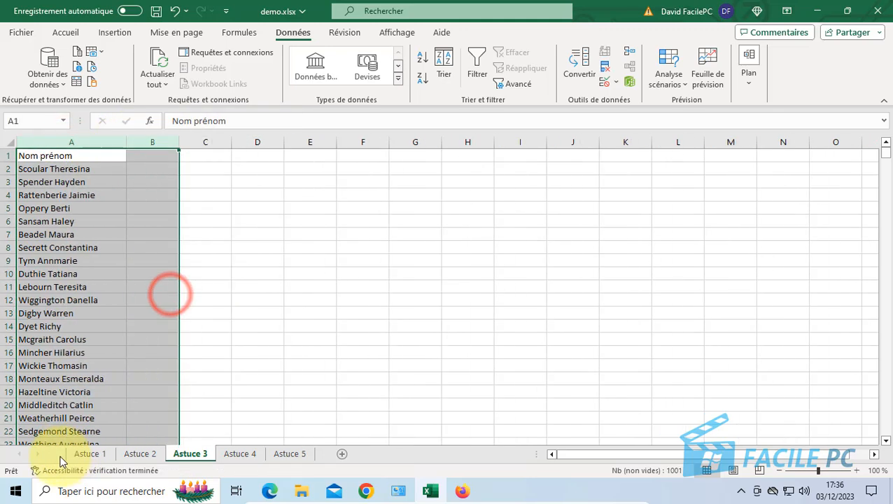
Step: Enter the header Nom in B1 and the header Prénom in C1
click(66, 205)
click(73, 156)
click(151, 155)
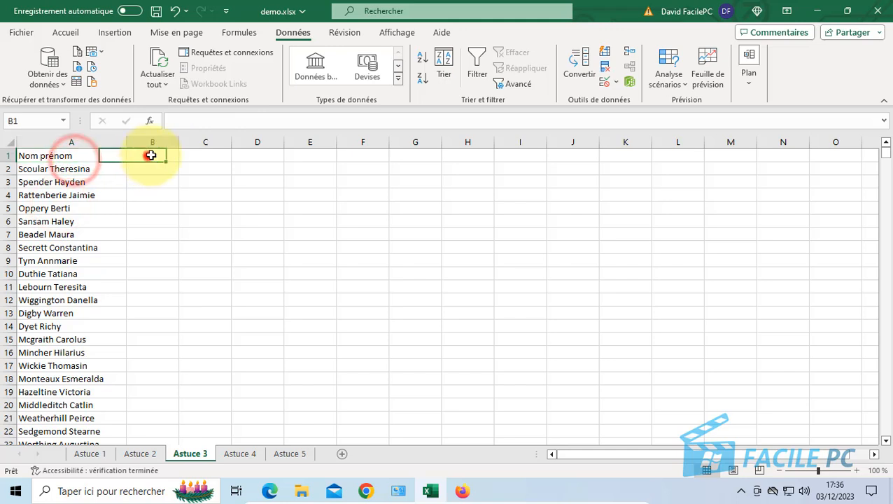
text(Nom)
key(Tab)
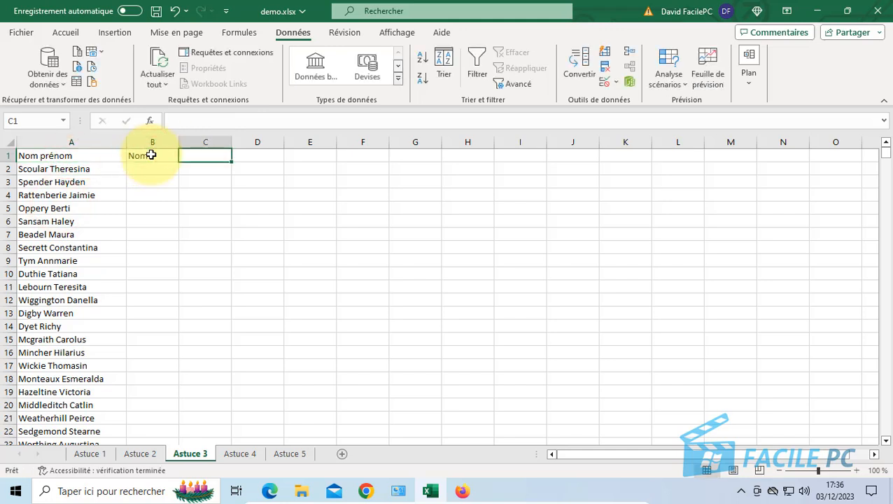
text(Prénom)
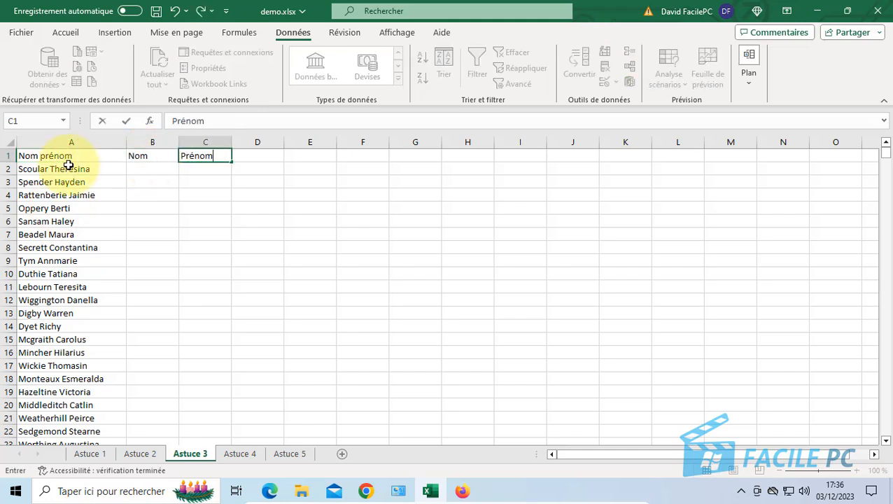
click(42, 155)
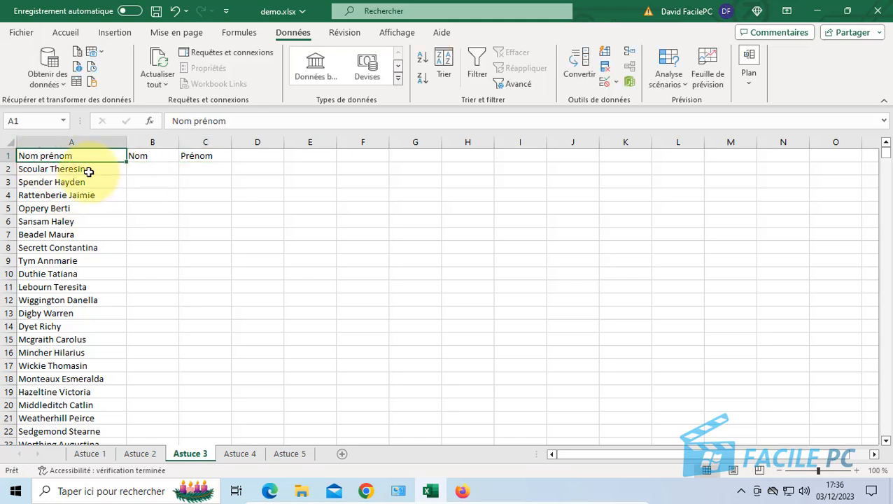
Step: Enter the first contact's surname in B2 and Flash Fill the Nom column from B3 downward
click(149, 171)
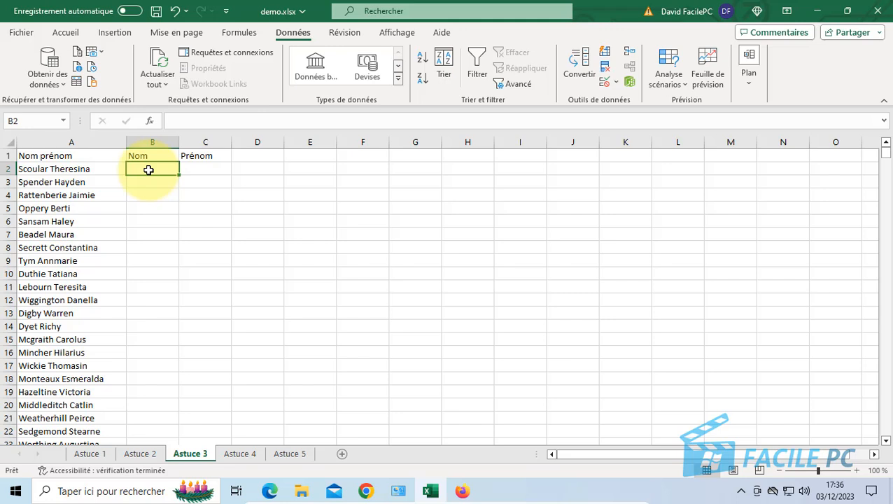
text(S)
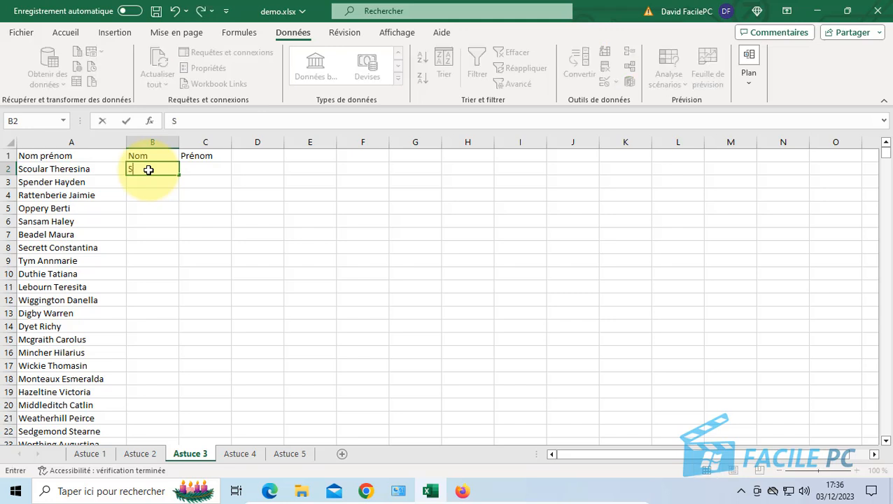
text(coular)
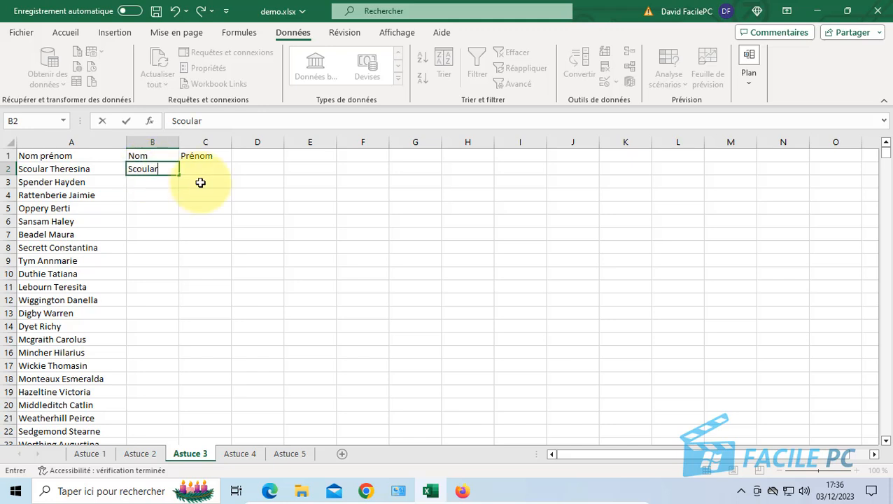
click(171, 184)
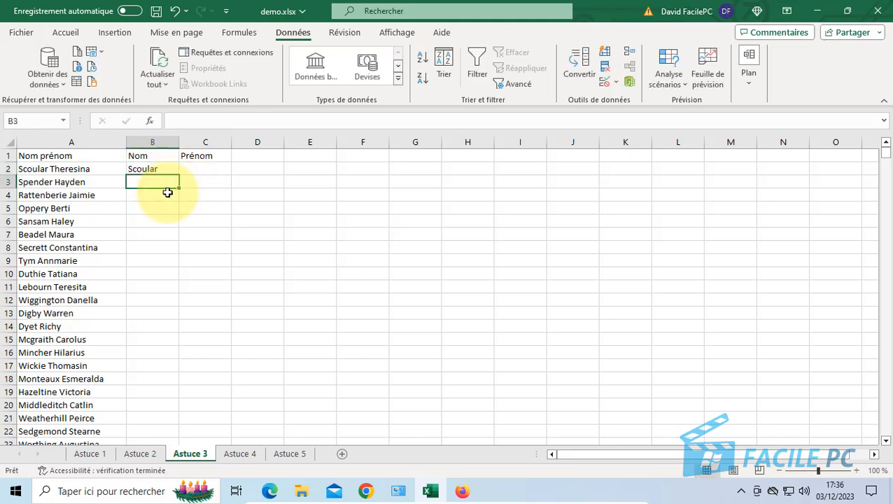
click(607, 51)
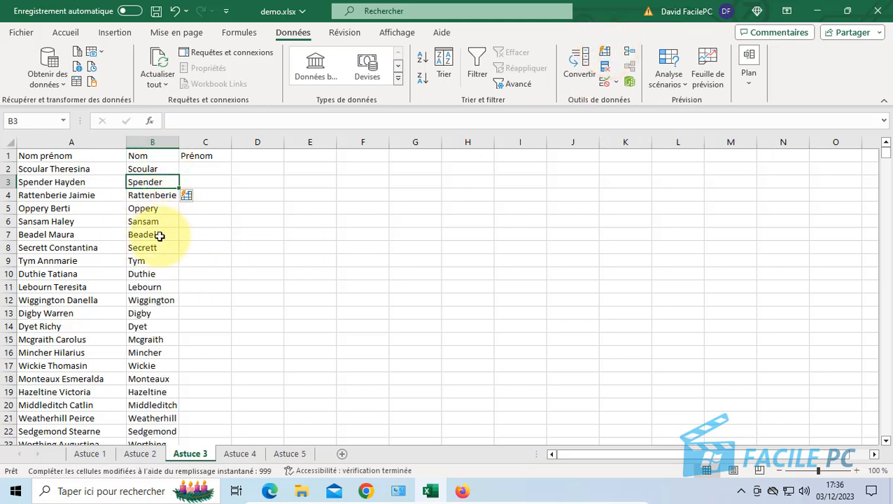
Step: Enter the first contact's first name in C2 and Flash Fill the Prénom column from C3 downward
click(209, 173)
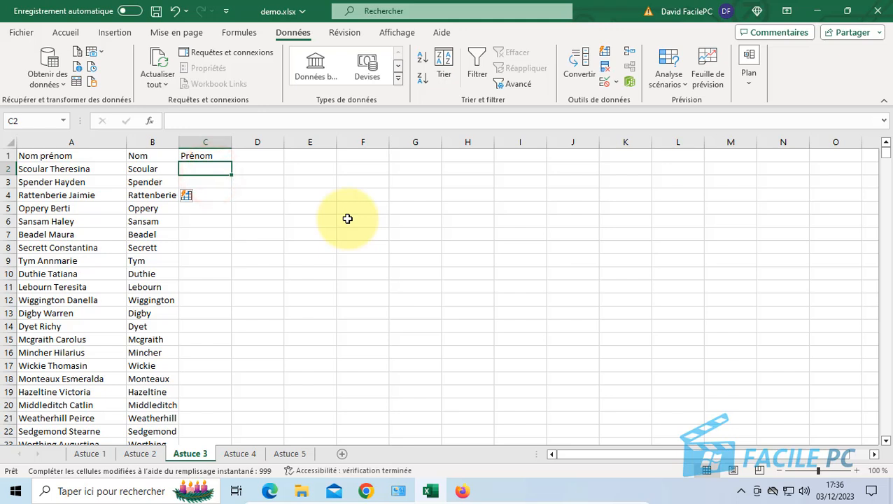
text(Theresina)
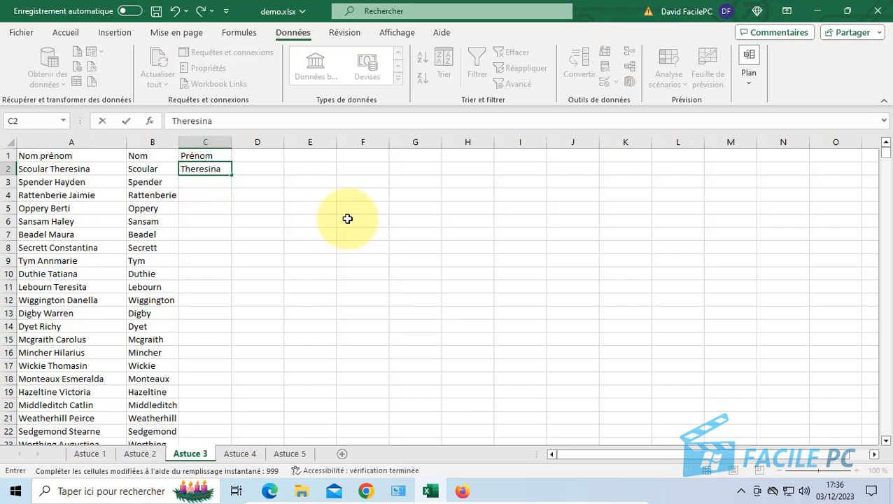
click(225, 181)
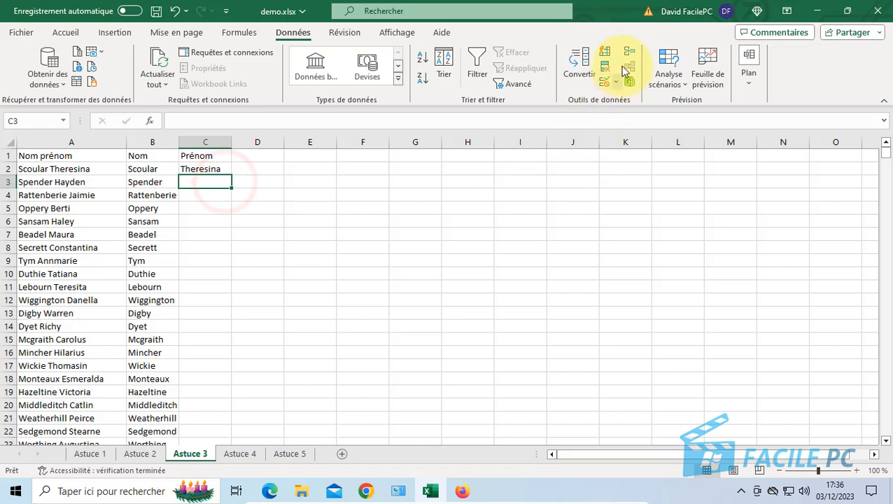
click(603, 54)
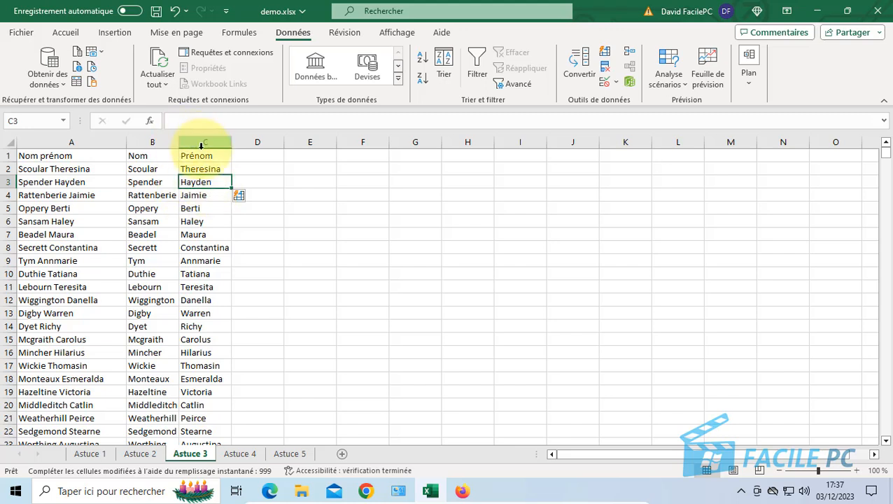
Step: Enter the first contact's first name in E2 and try to Flash Fill column E from E3, with column D left empty
click(318, 169)
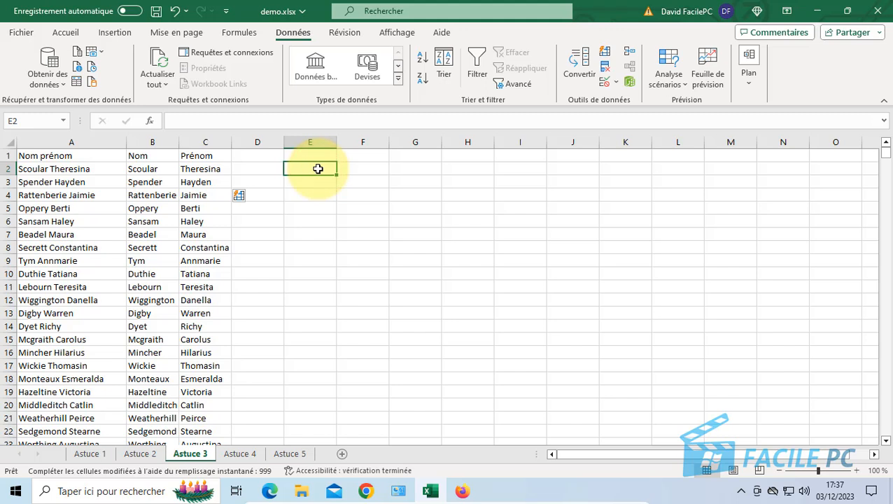
text(The)
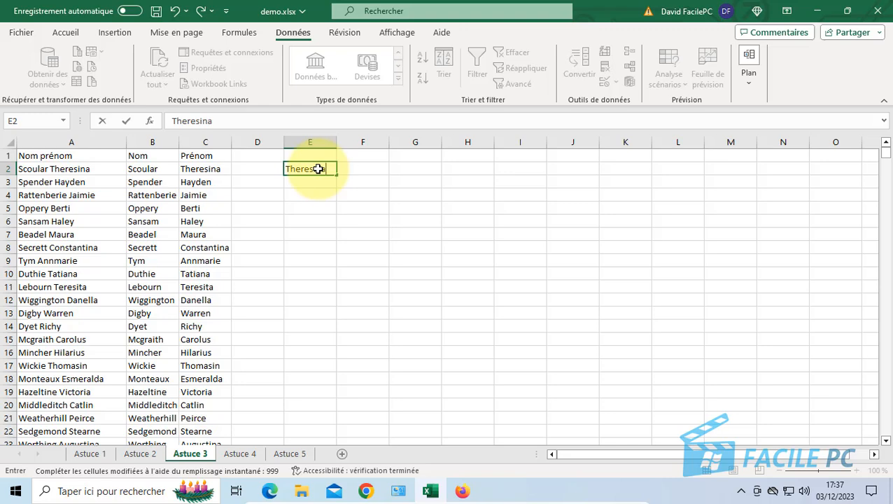
text(resina)
click(310, 183)
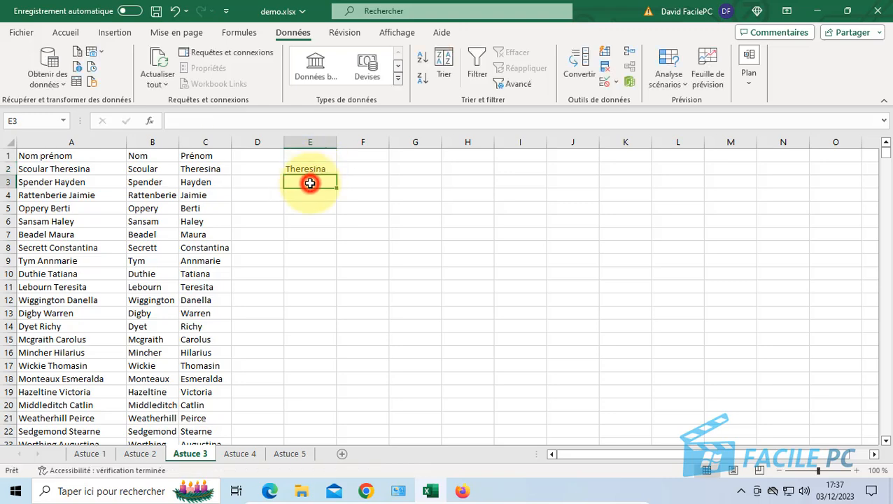
click(606, 53)
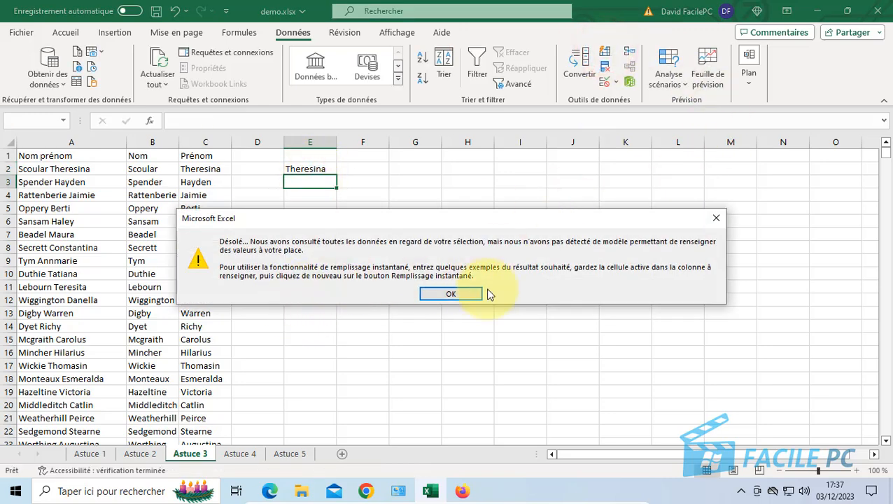
click(451, 295)
click(289, 169)
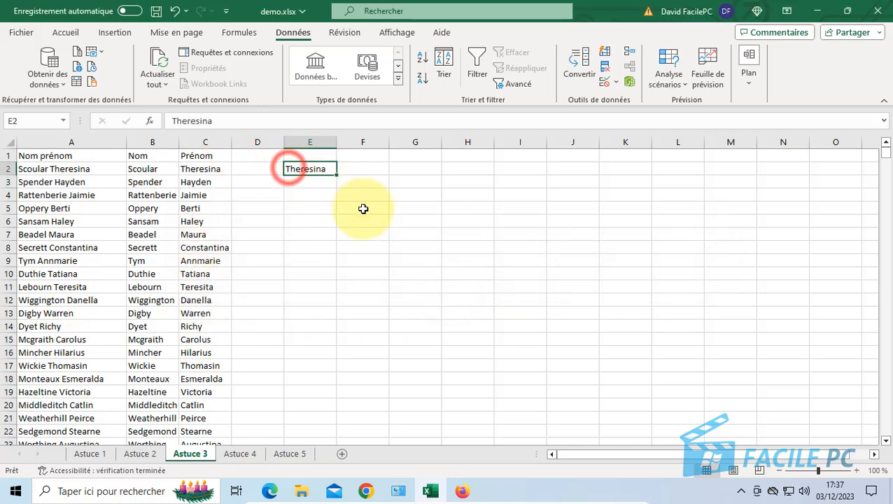
Step: Clear the first name entered in E2 on the Astuce 3 sheet
key(Delete)
click(254, 159)
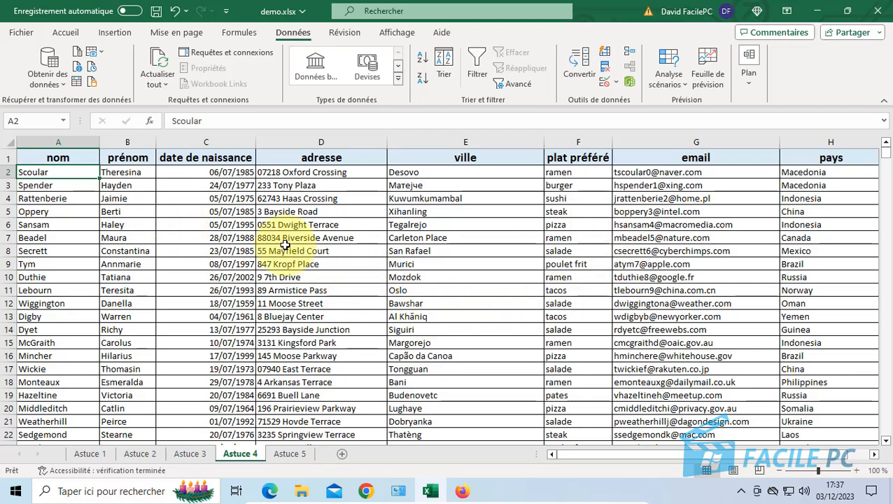
Step: Review the contact table on the Astuce 4 sheet, down its rows and across to the téléphone column
scroll(252, 231, down, 2)
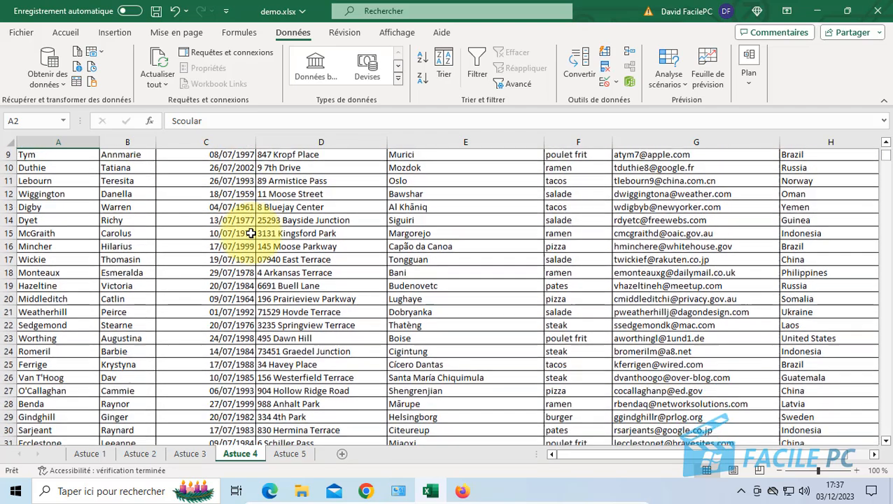
scroll(250, 233, down, 10)
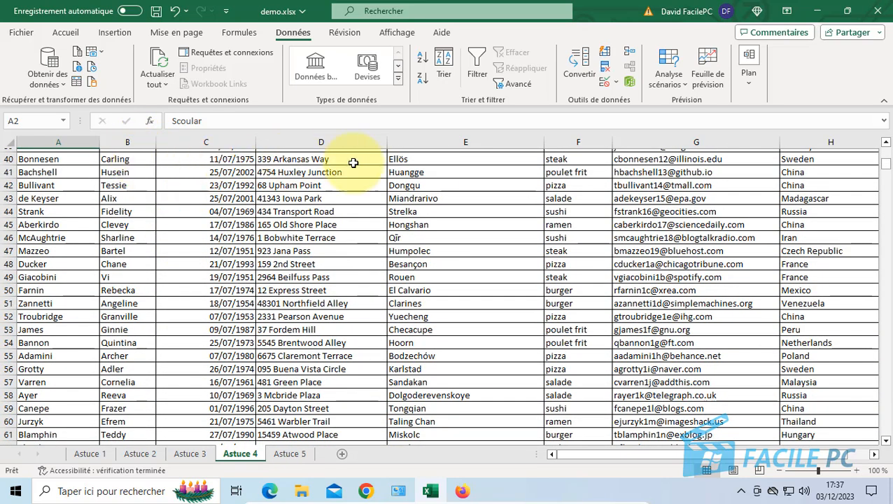
scroll(560, 324, up, 13)
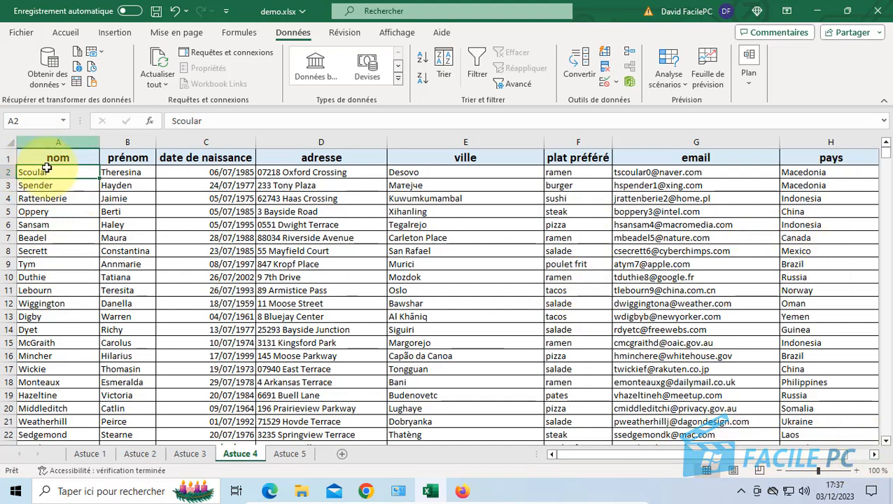
click(875, 455)
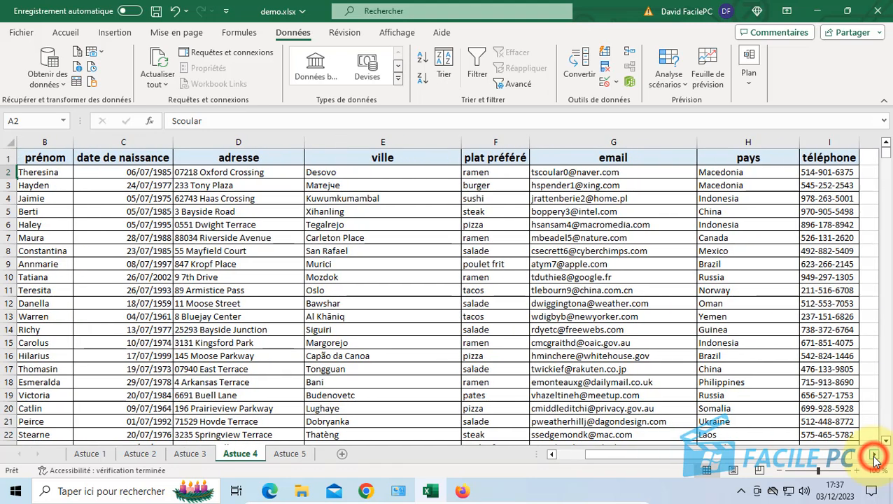
click(876, 455)
click(875, 455)
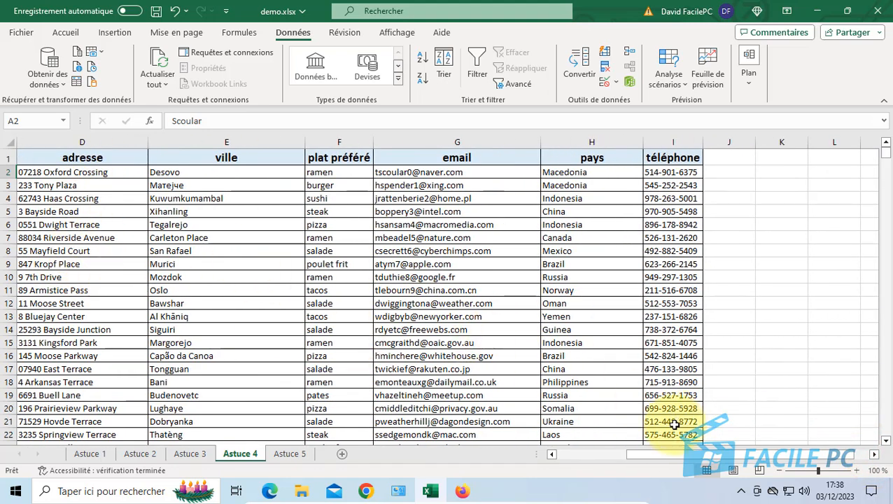
drag(676, 460, 581, 454)
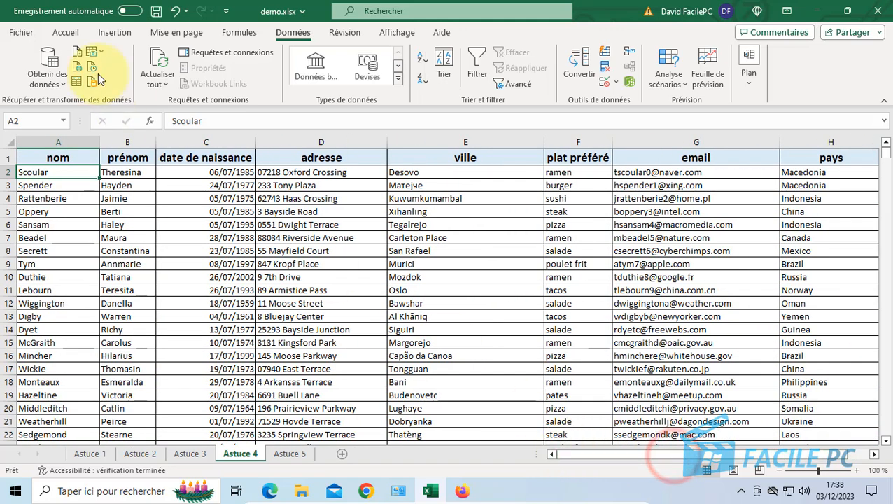
click(118, 213)
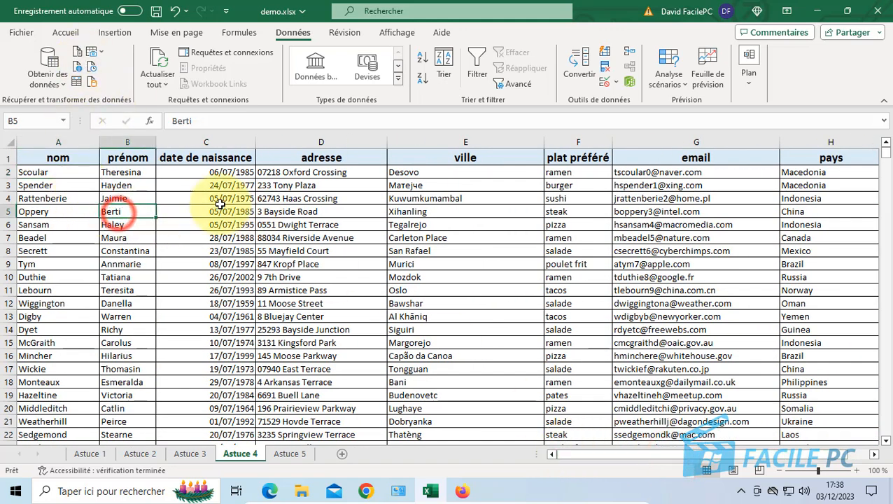
Step: Freeze the panes at cell A2 to keep the header row in view while scrolling down
click(84, 173)
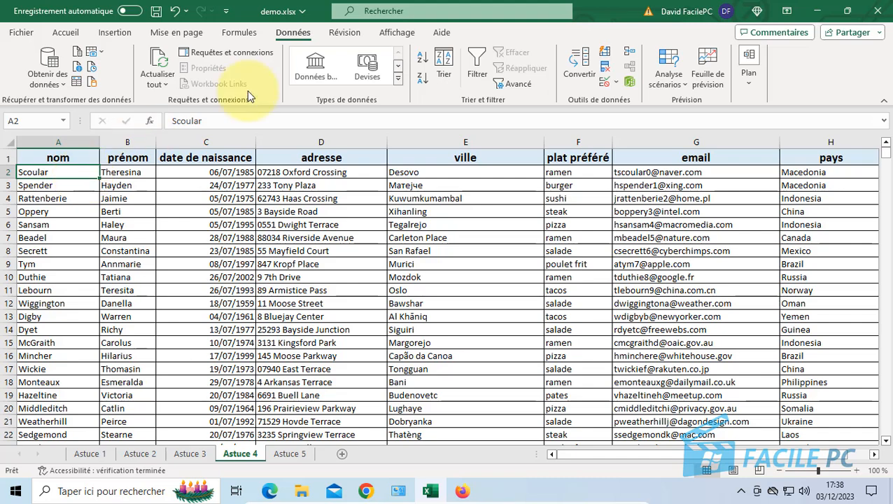
click(388, 33)
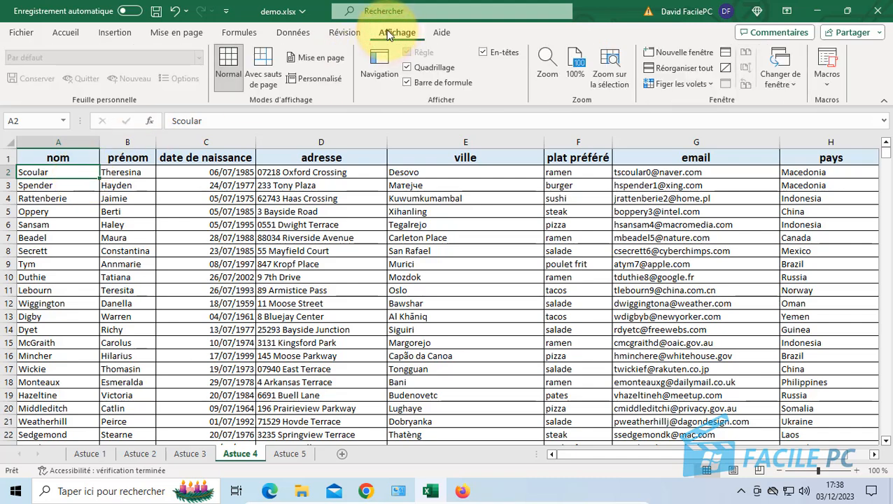
click(712, 85)
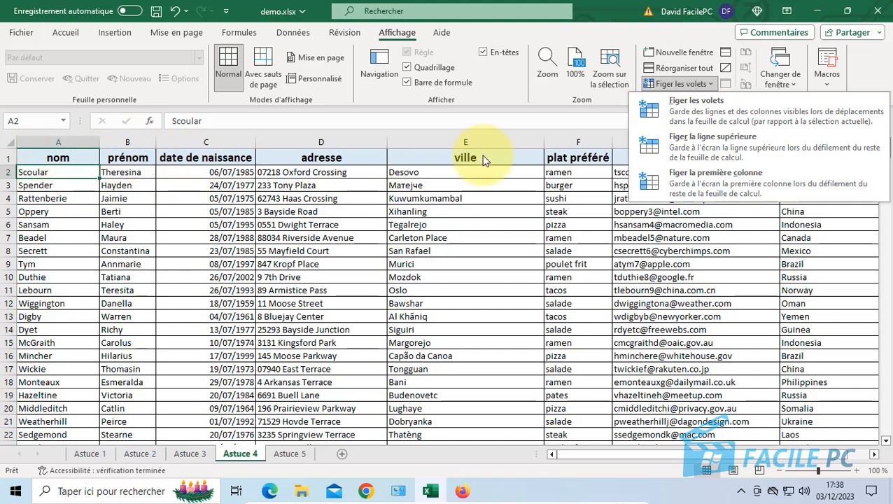
click(708, 110)
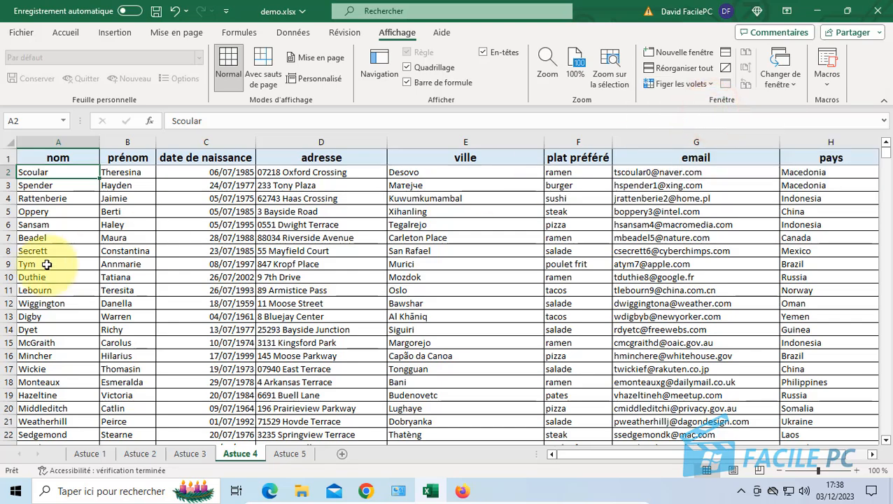
scroll(164, 238, down, 6)
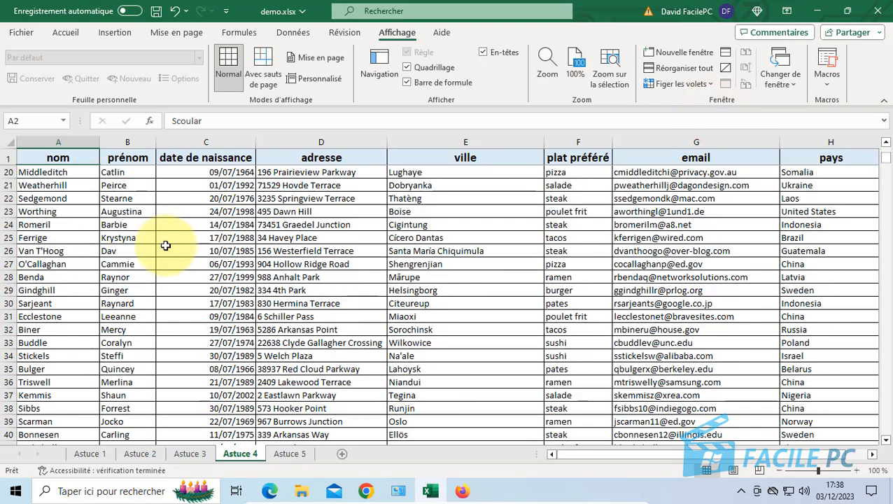
scroll(165, 245, down, 15)
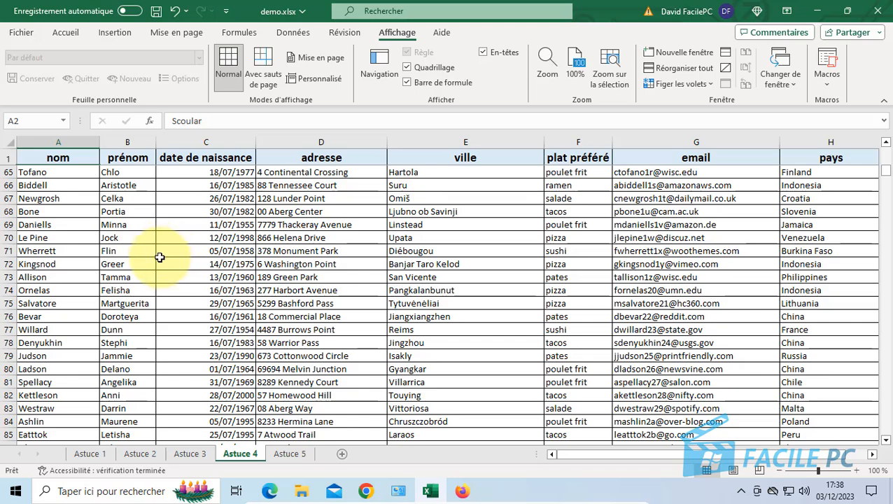
scroll(160, 258, up, 20)
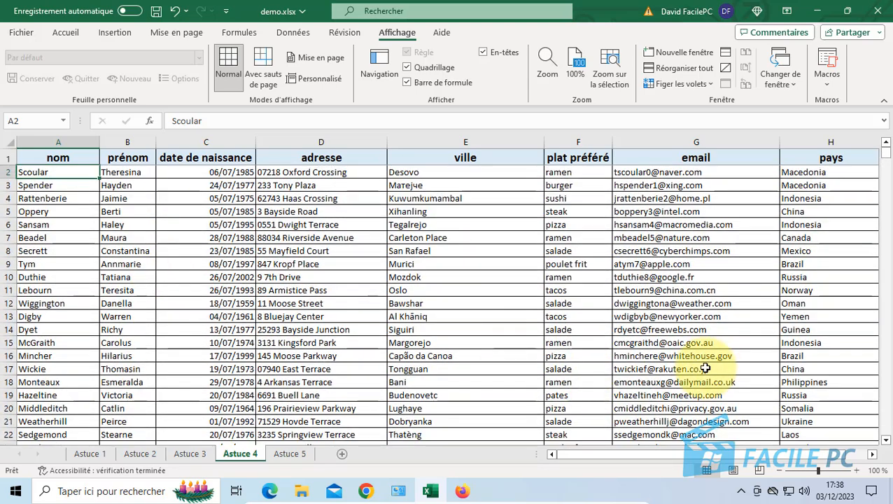
Step: Unfreeze the panes so the header row scrolls with the table again
click(677, 84)
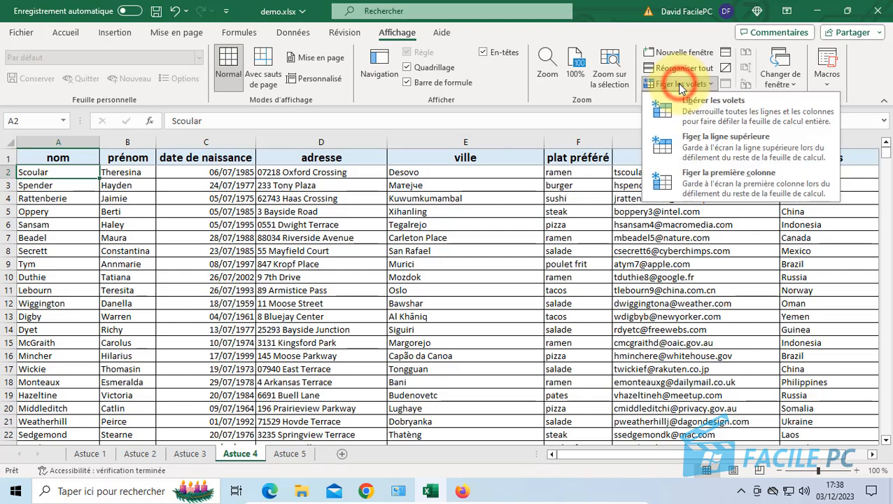
click(696, 116)
scroll(301, 275, down, 8)
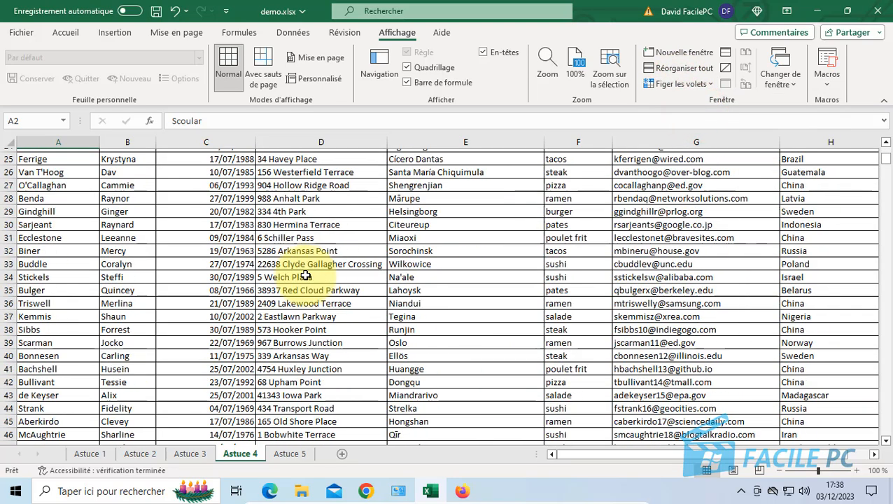
scroll(306, 276, down, 1)
scroll(301, 266, up, 9)
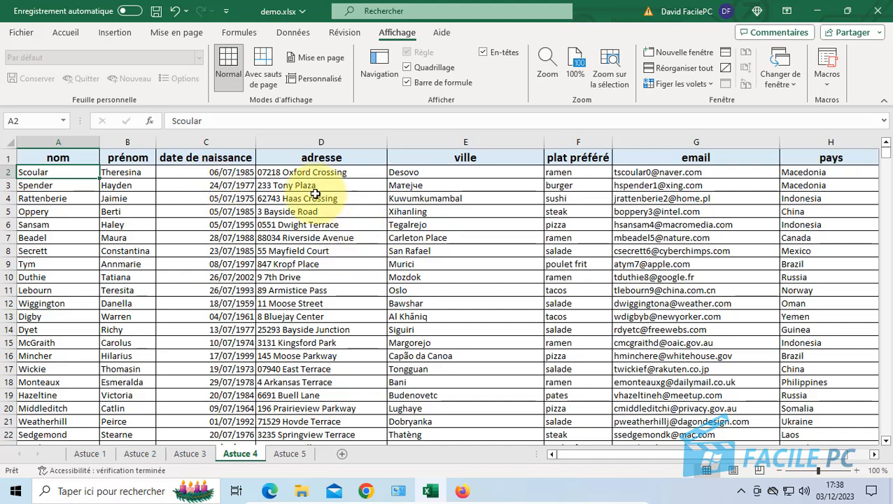
Step: Freeze the panes at cell A8 to keep rows 1 to 7 in view while scrolling down
click(55, 251)
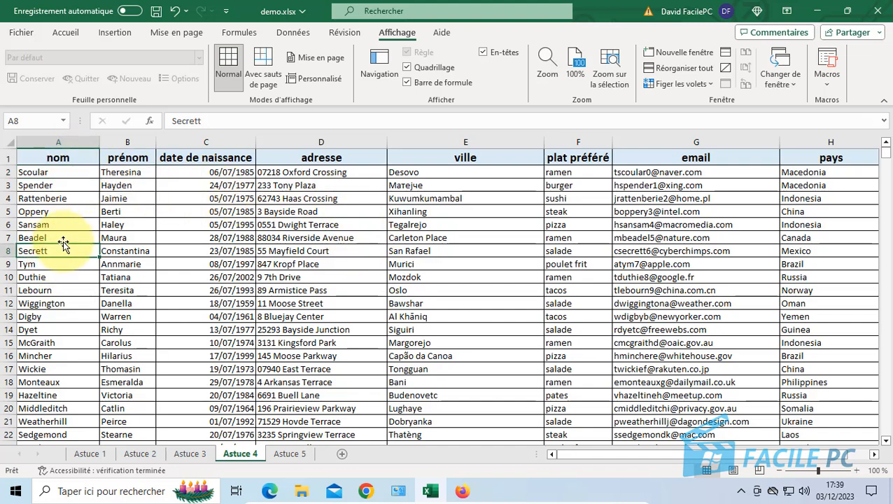
click(708, 85)
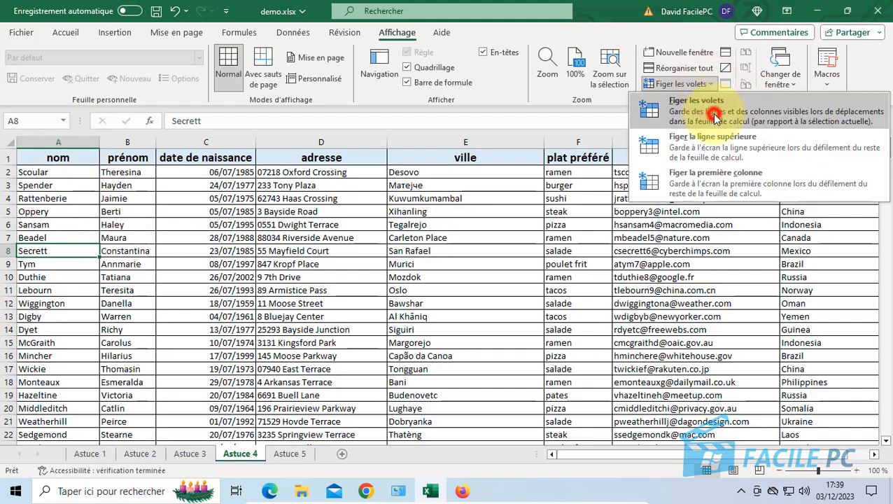
click(712, 113)
scroll(108, 359, down, 12)
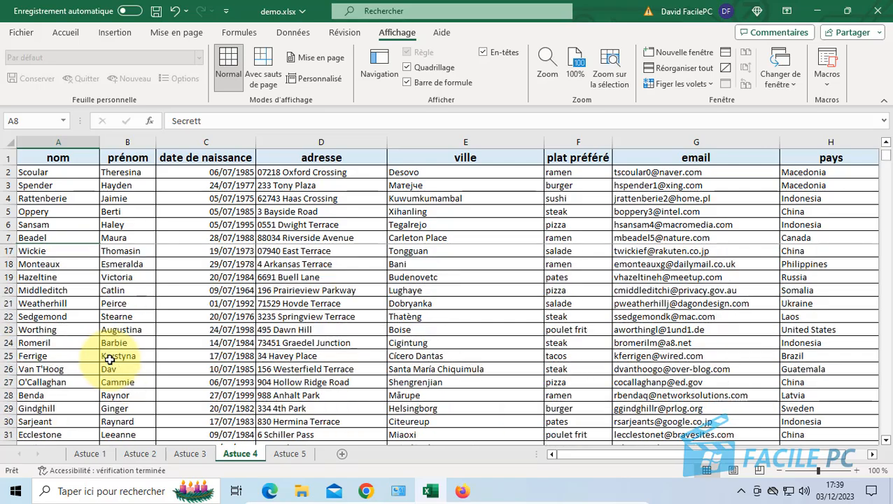
scroll(110, 362, up, 12)
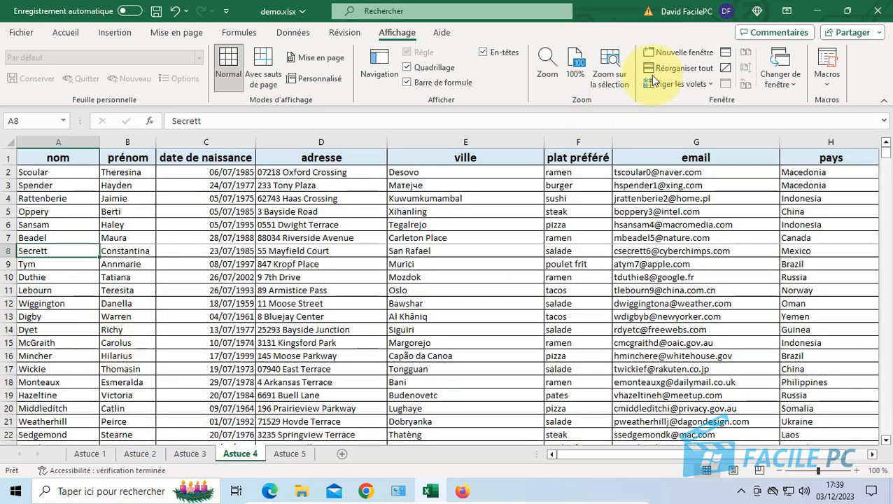
Step: Release the frozen panes that hold rows 1 to 7
click(682, 84)
click(706, 114)
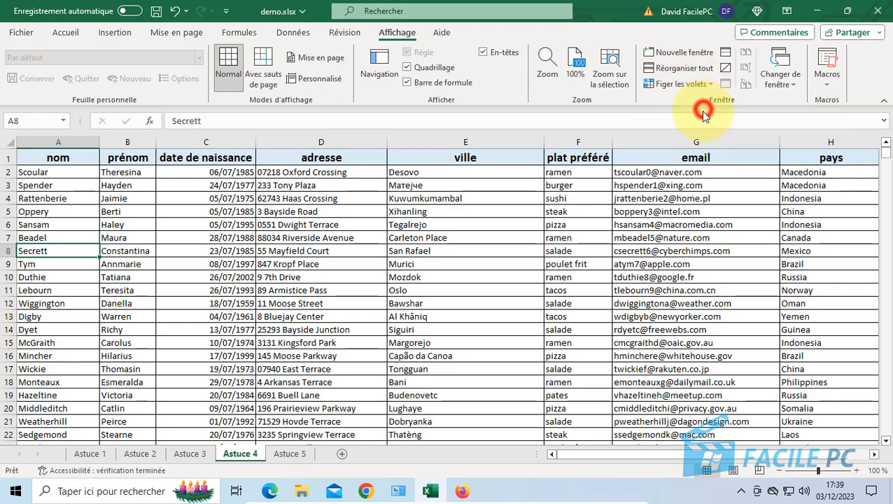
scroll(217, 326, down, 5)
scroll(219, 323, up, 5)
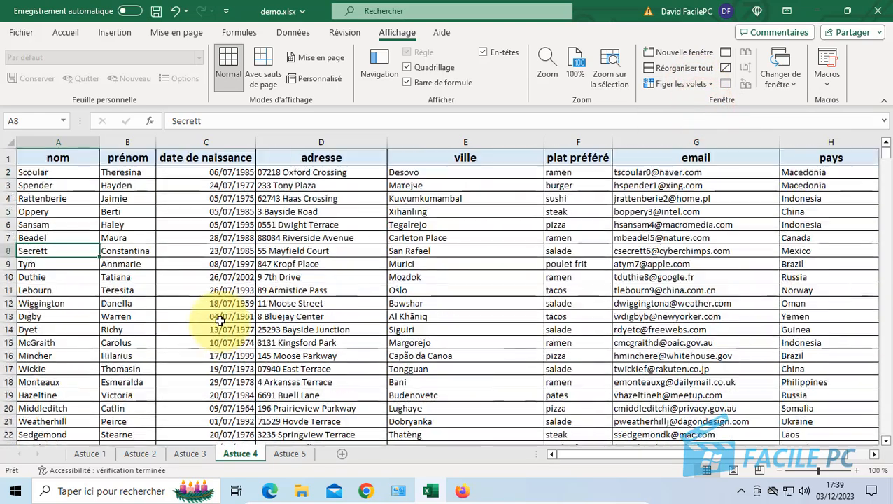
Step: Freeze the panes at cell C2 to keep the header row and the nom and prénom columns in view
click(189, 171)
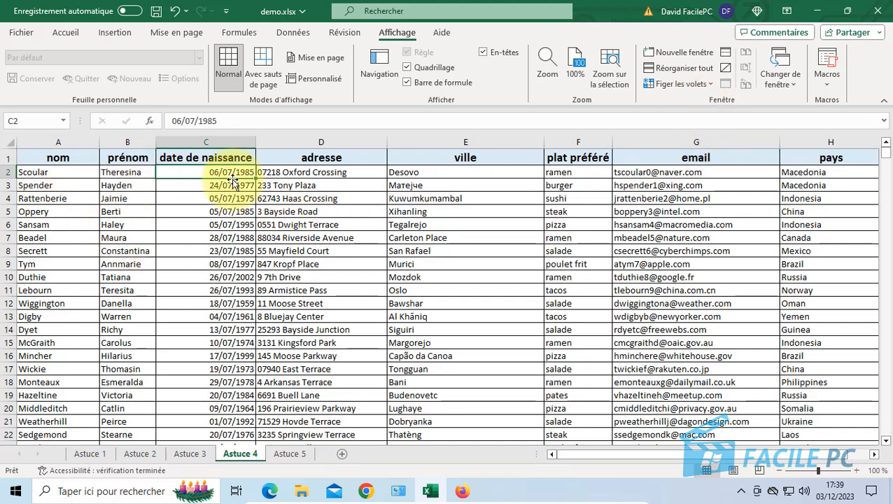
click(682, 83)
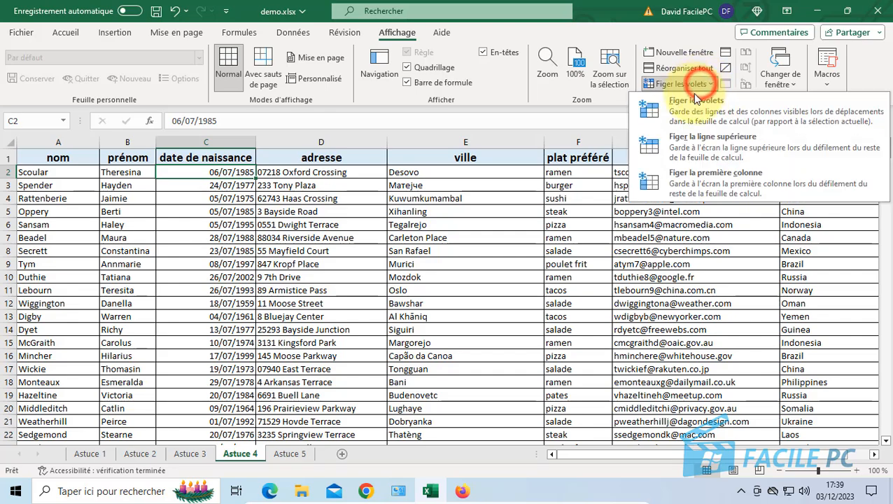
click(691, 112)
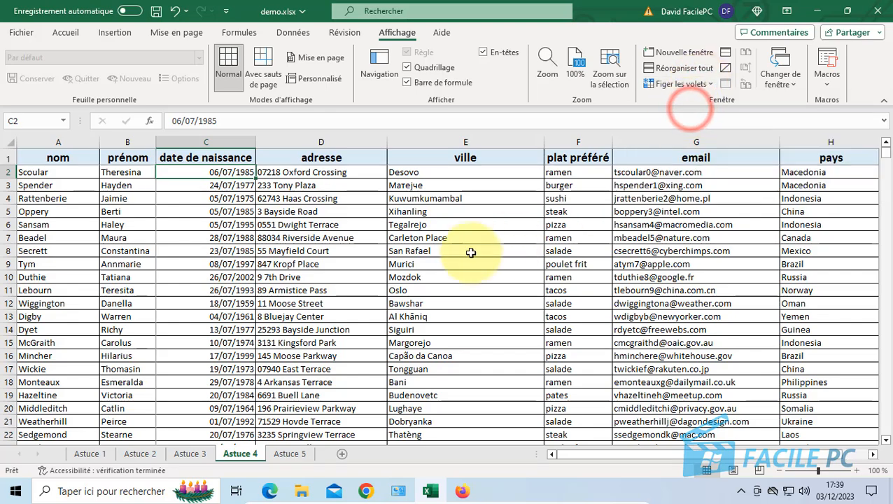
scroll(441, 272, down, 10)
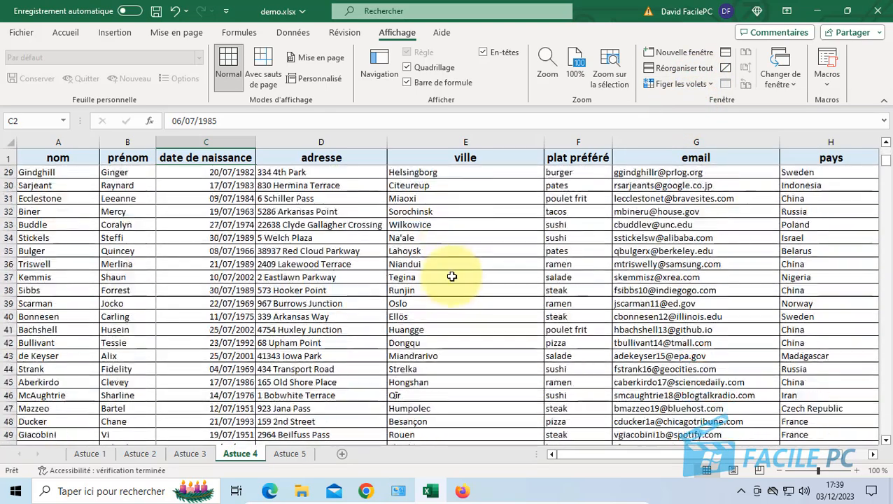
scroll(455, 278, up, 10)
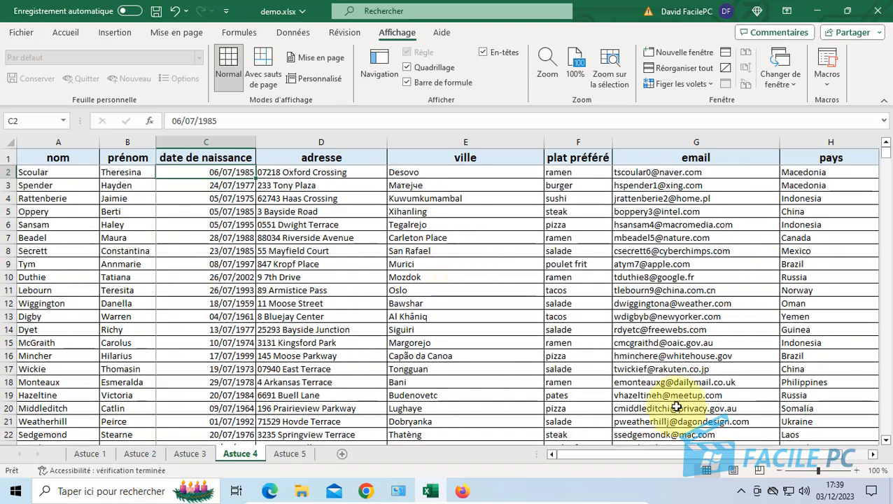
click(879, 456)
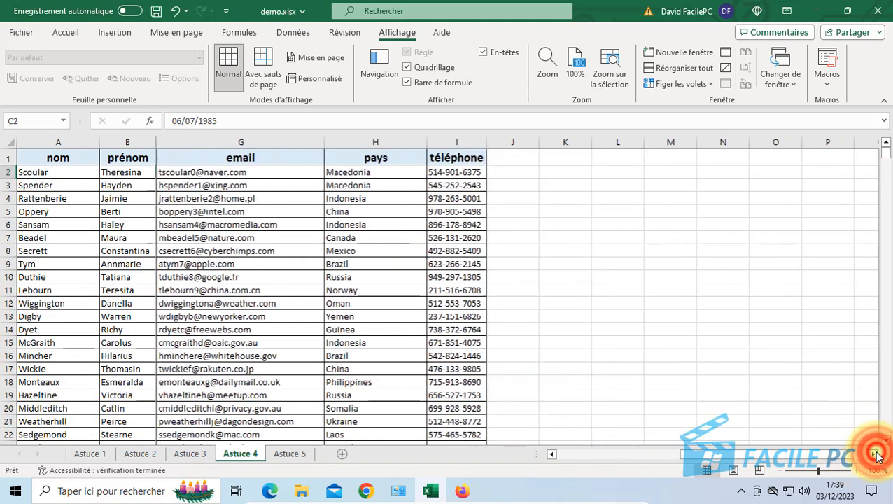
drag(763, 456, 669, 447)
scroll(500, 335, down, 9)
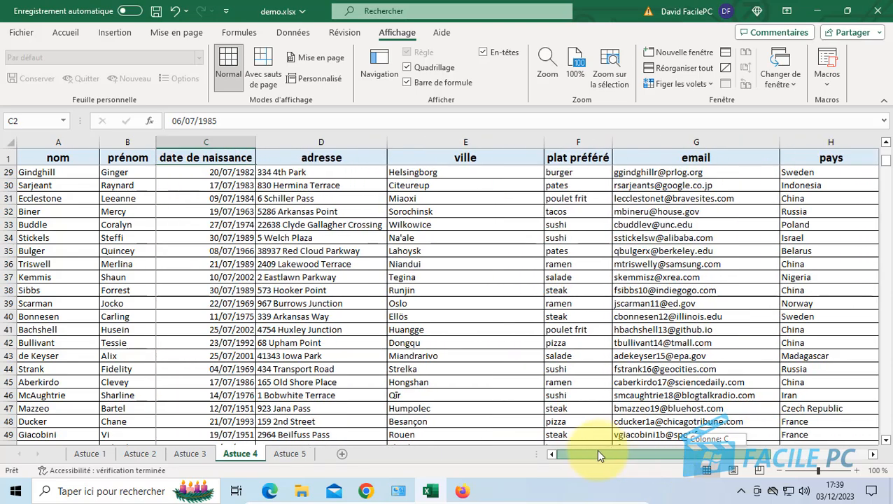
Step: Unfreeze the header row together with the nom and prénom columns
click(176, 176)
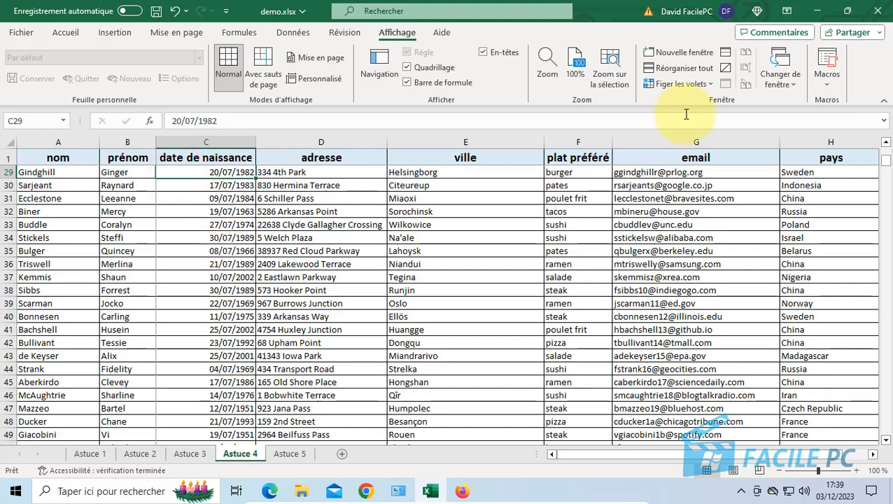
click(709, 84)
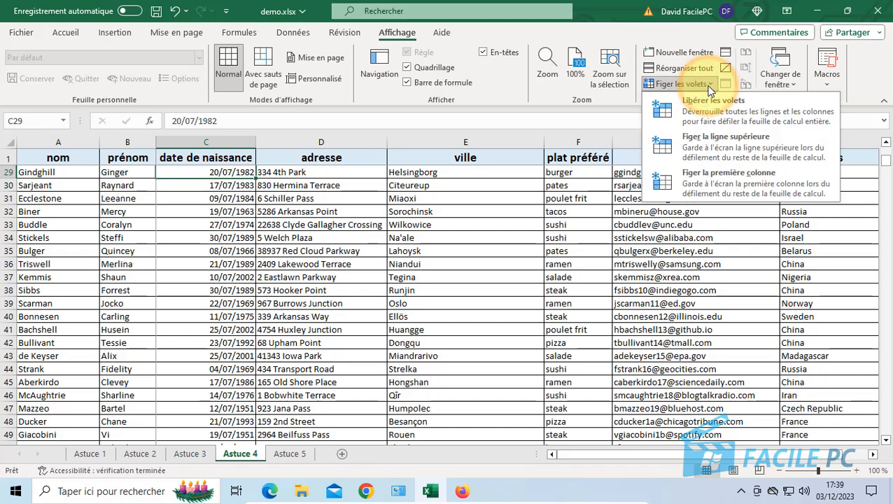
click(703, 110)
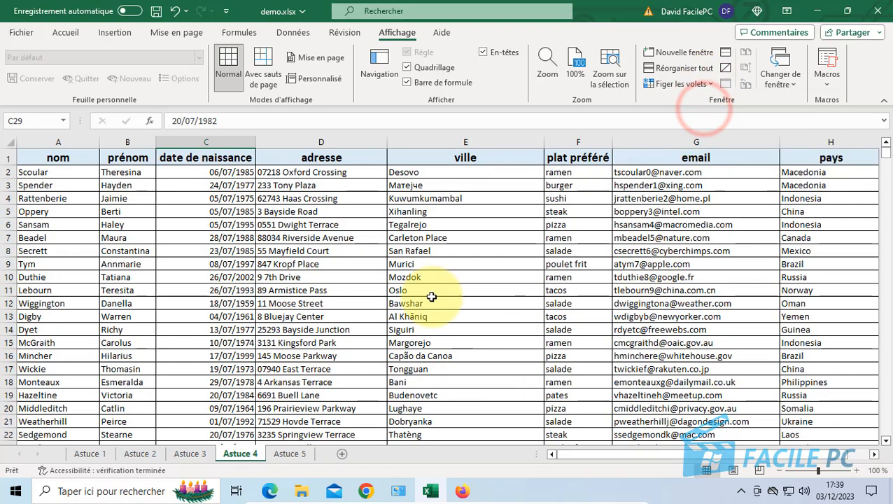
scroll(360, 273, down, 5)
scroll(360, 273, up, 5)
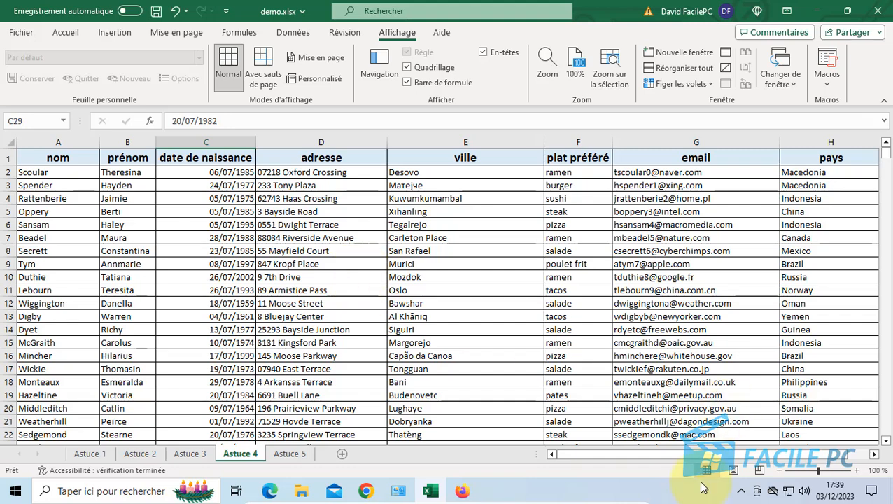
drag(697, 454, 708, 453)
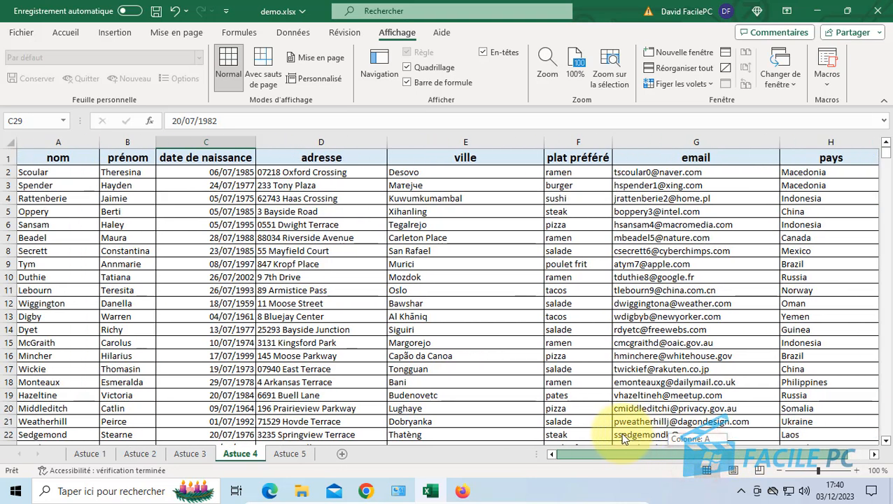
Step: On the Astuce 5 sheet, remove the duplicate values from the list of dishes in column A, treating the data as having no headers
click(187, 207)
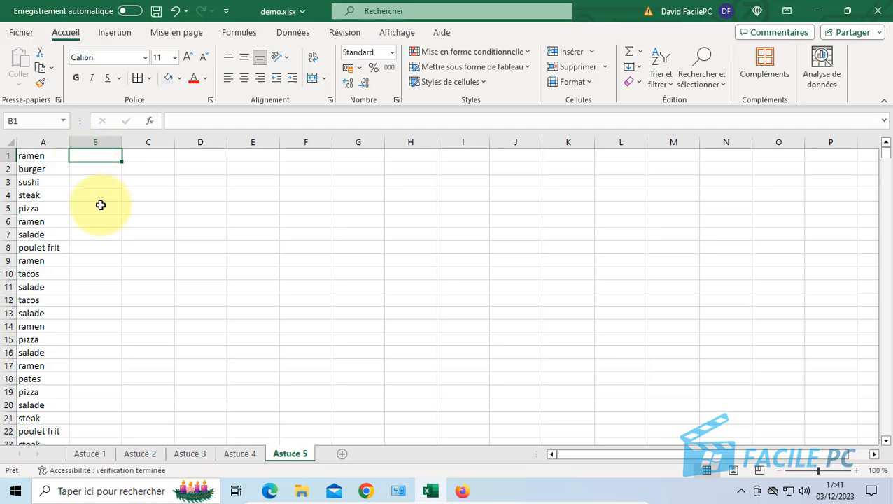
click(38, 159)
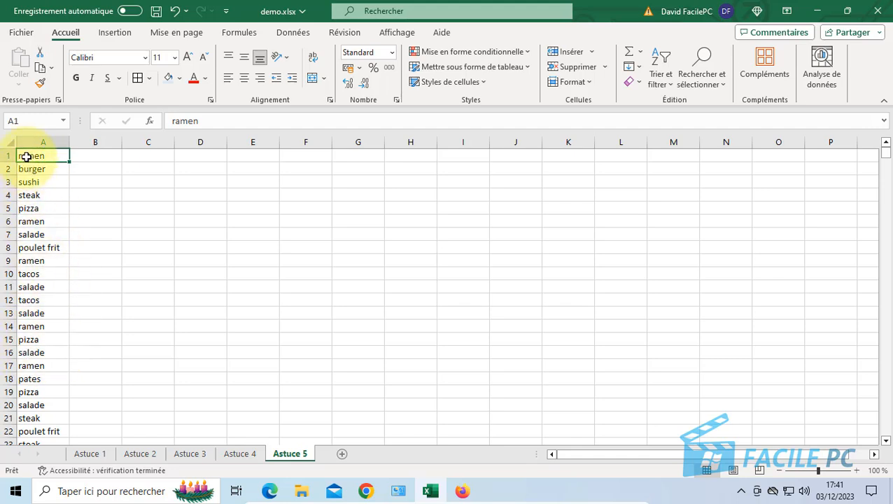
click(289, 33)
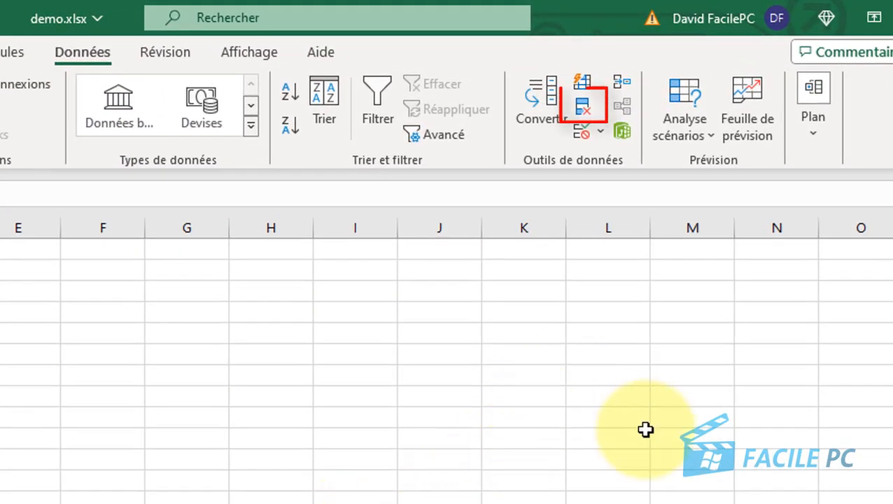
click(583, 107)
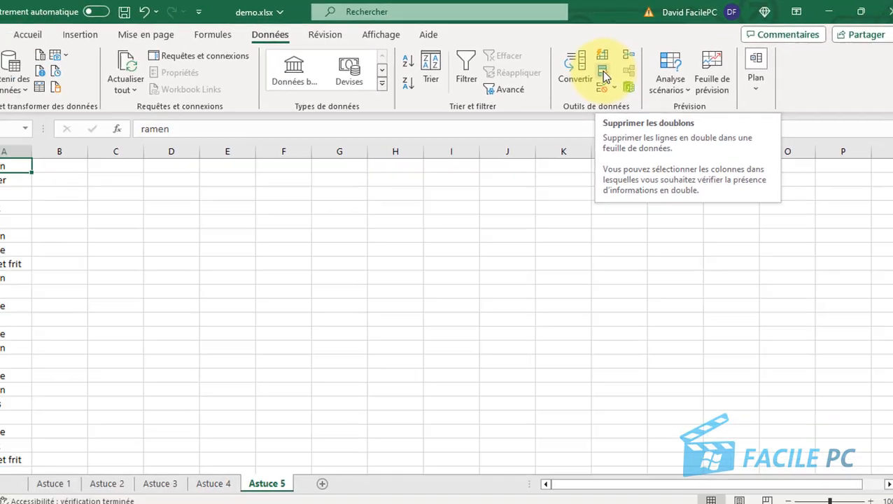
click(585, 109)
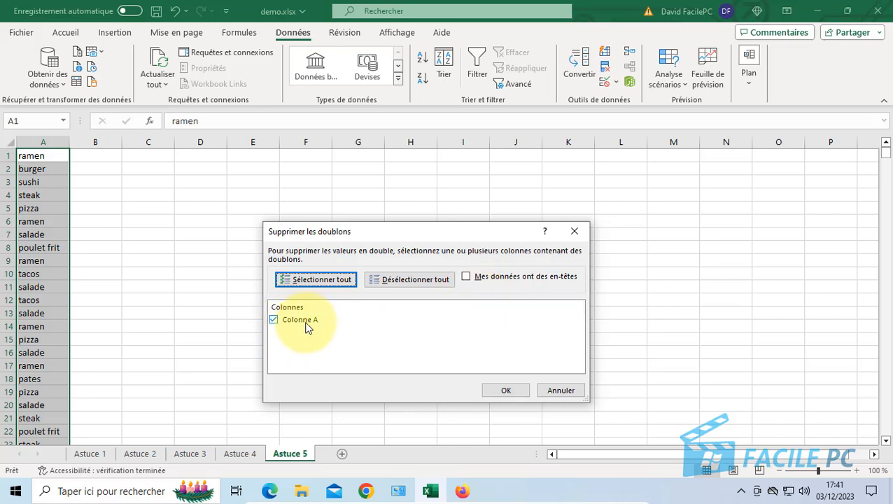
click(520, 392)
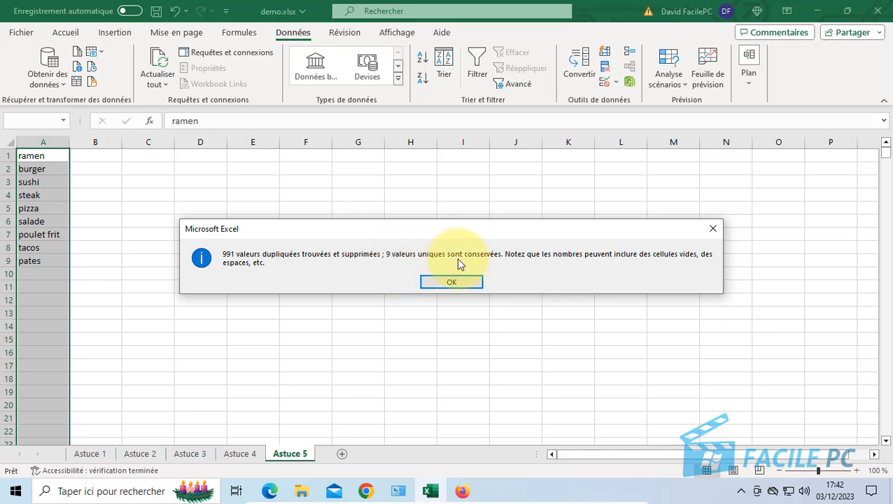
click(468, 284)
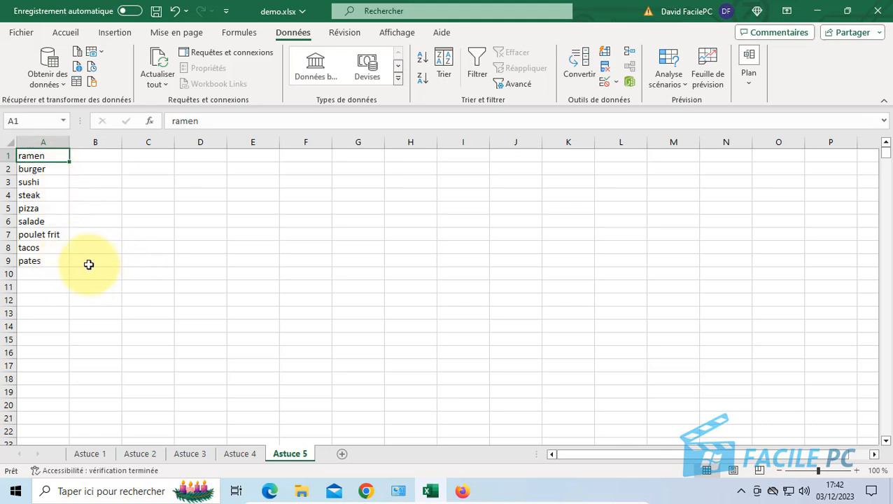
click(88, 262)
click(103, 158)
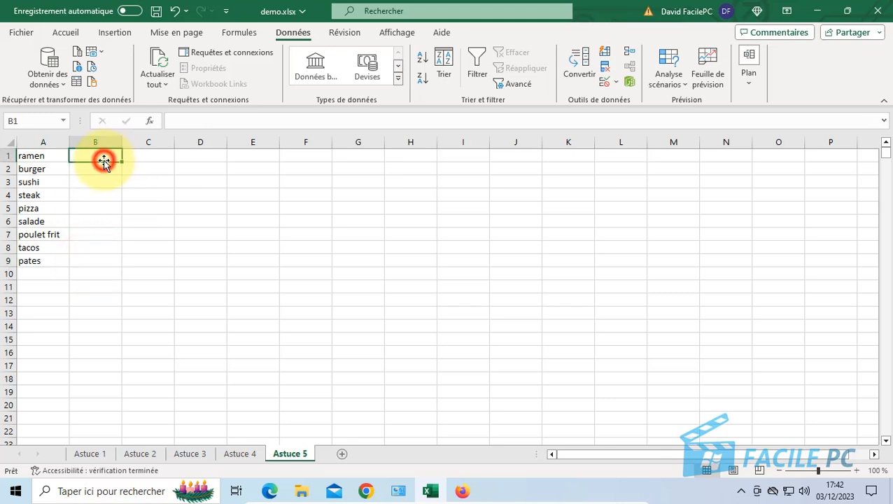